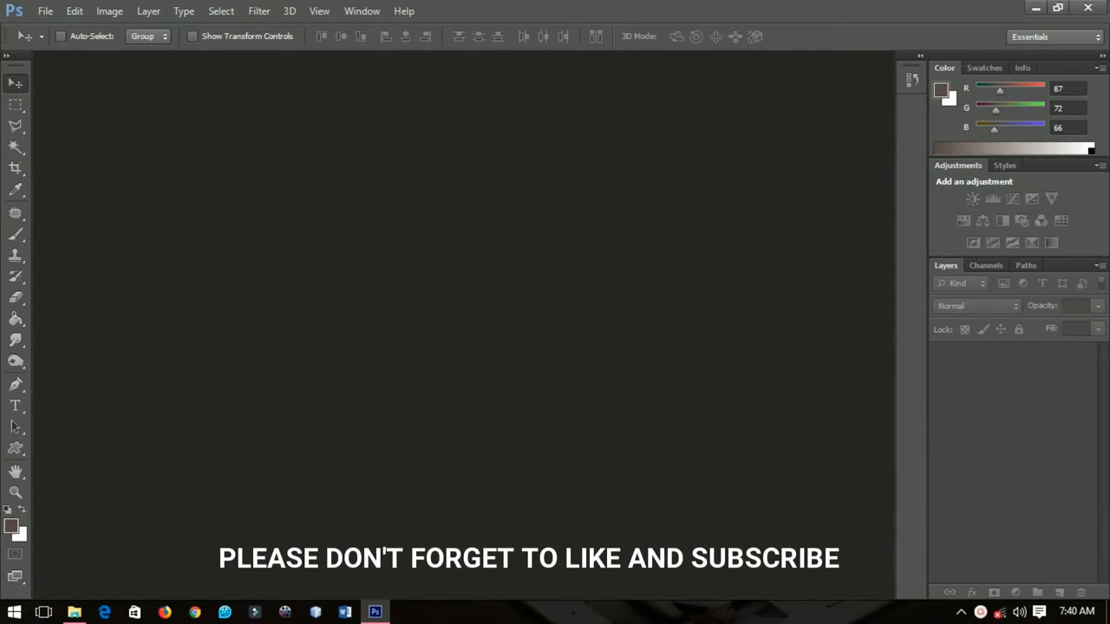
Create a new 1920 x 1080 pixel document at 300 pixels/inch in RGB Color with a white background.
{"action": "left_click", "coordinate": [45, 11]}
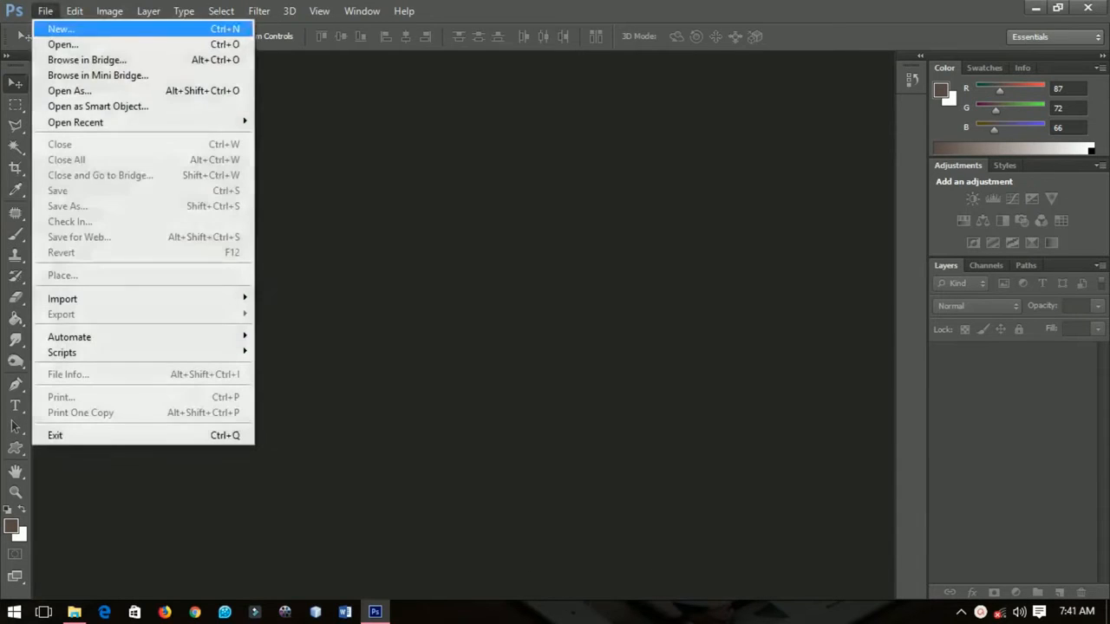
{"action": "key", "text": "XF86MonBrightnessDown"}
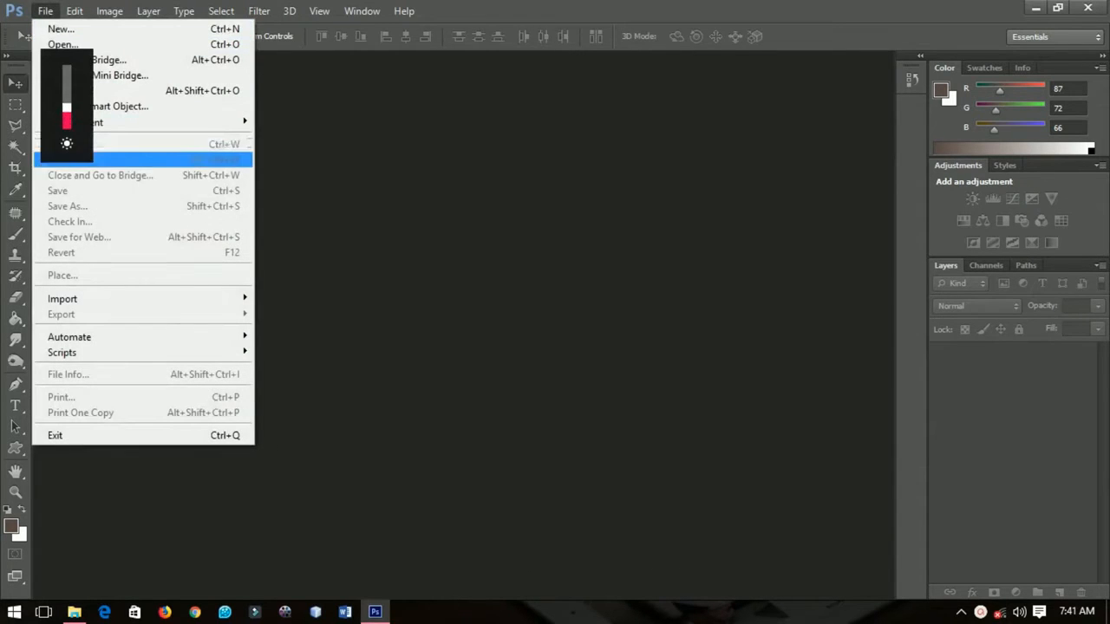
{"action": "left_click", "coordinate": [62, 29]}
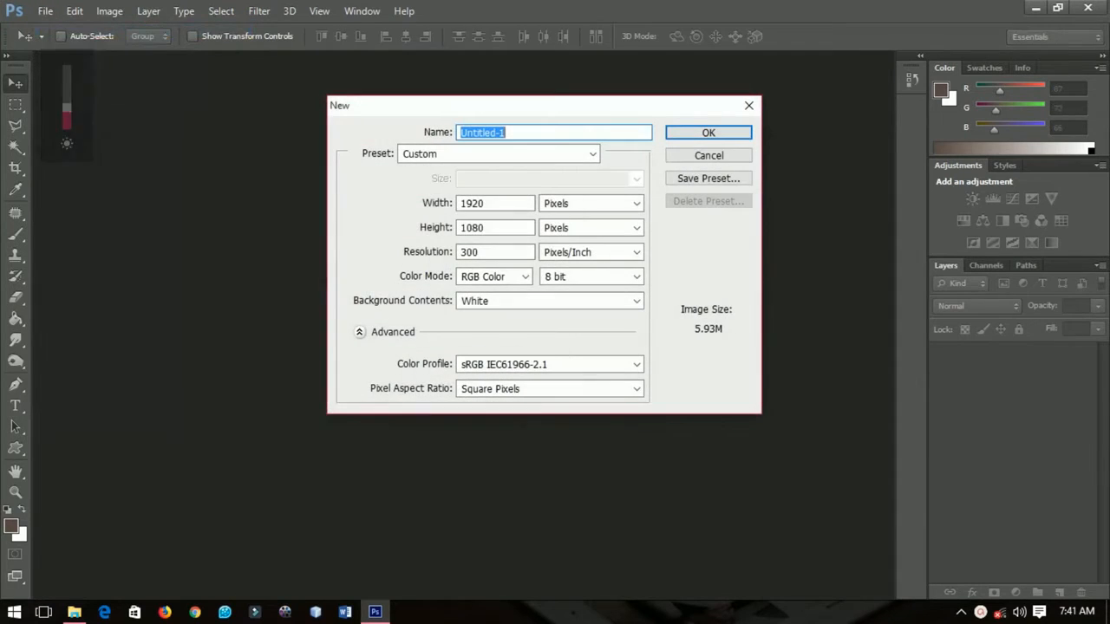
{"action": "left_click", "coordinate": [499, 204]}
{"action": "double_click", "coordinate": [495, 203]}
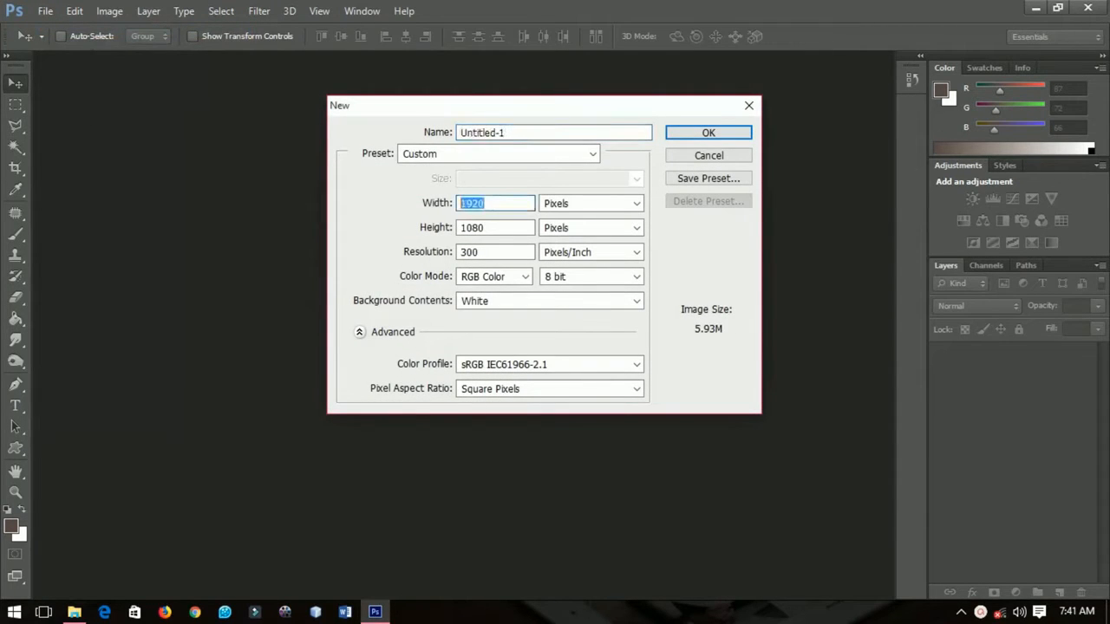
{"action": "left_click", "coordinate": [495, 229]}
{"action": "double_click", "coordinate": [495, 228]}
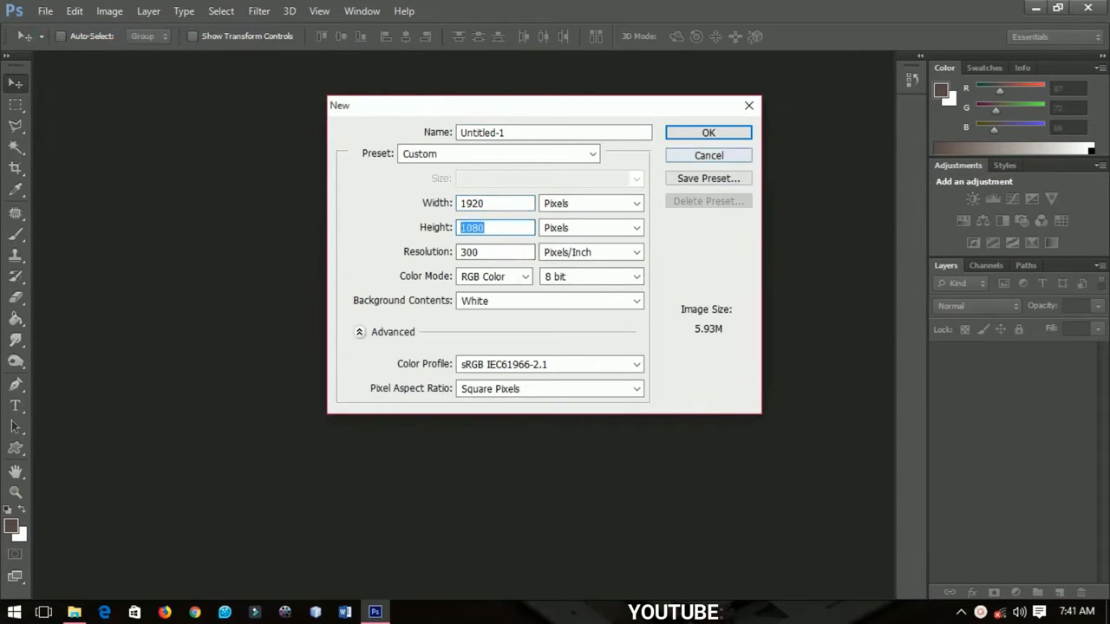
{"action": "key", "text": "Return"}
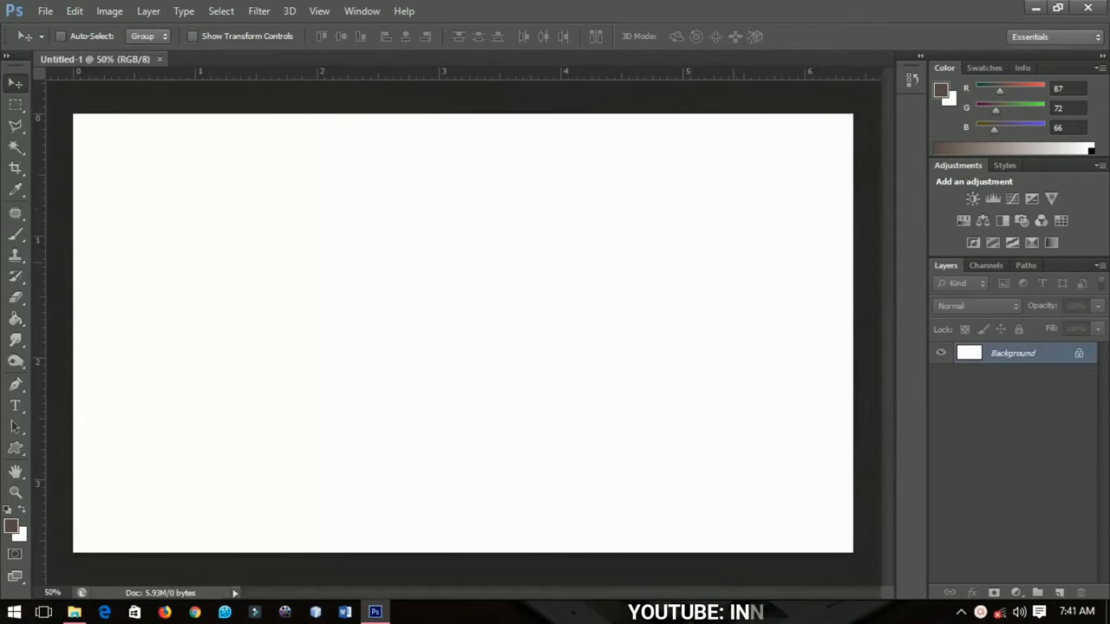
Add a Solid Color fill layer above the background in red ff2633.
{"action": "left_click", "coordinate": [1016, 593]}
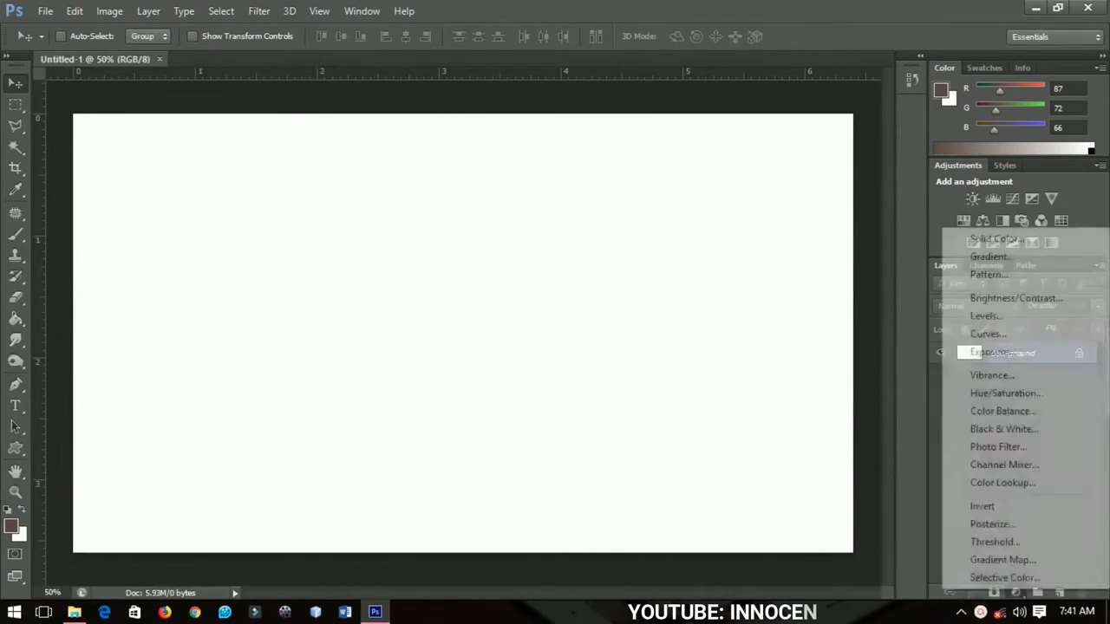
{"action": "left_click", "coordinate": [997, 238]}
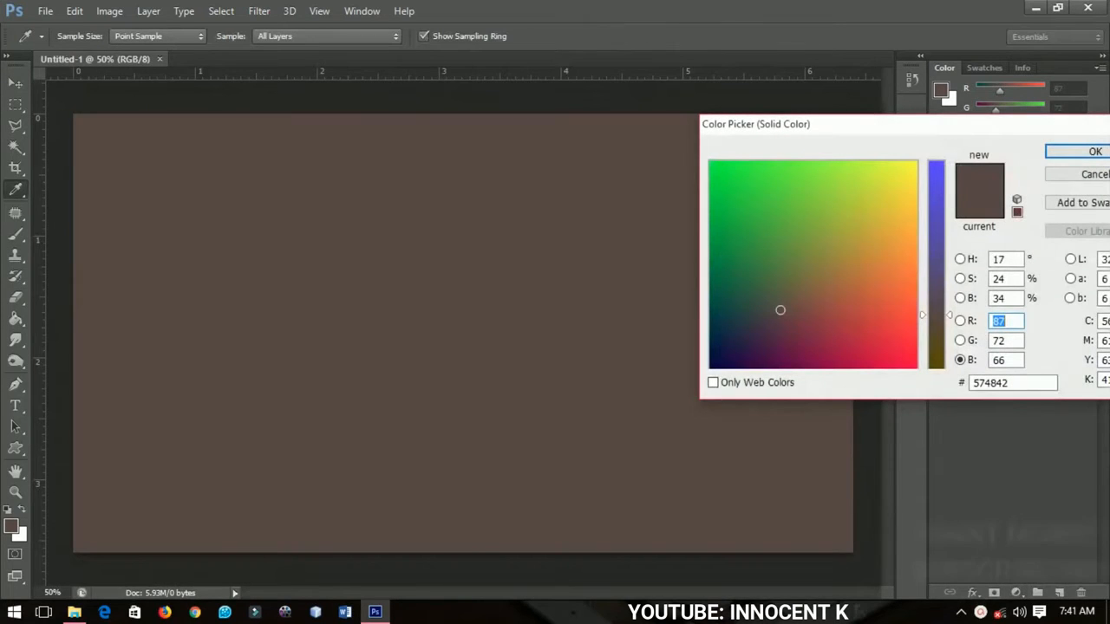
{"action": "left_click_drag", "start_coordinate": [899, 299], "coordinate": [916, 338]}
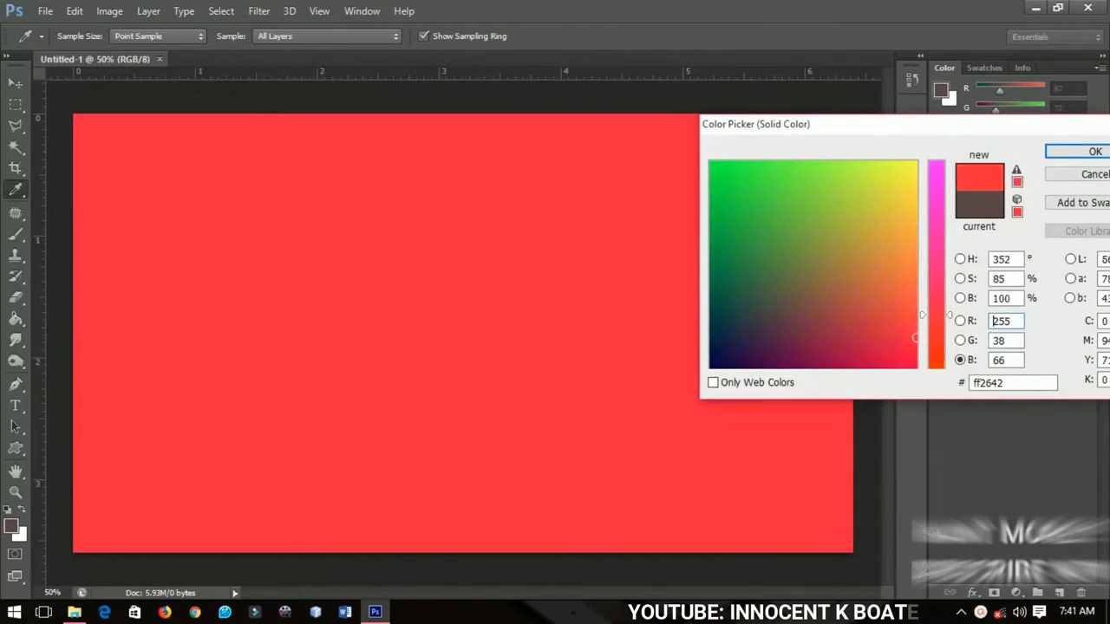
{"action": "left_click", "coordinate": [937, 328]}
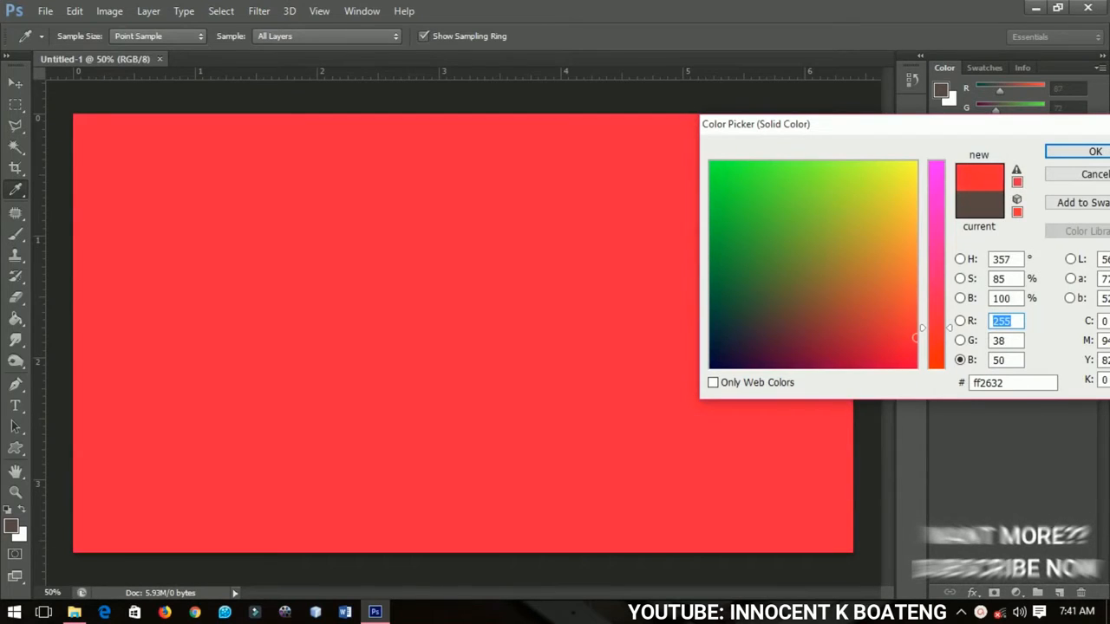
{"action": "left_click", "coordinate": [937, 327]}
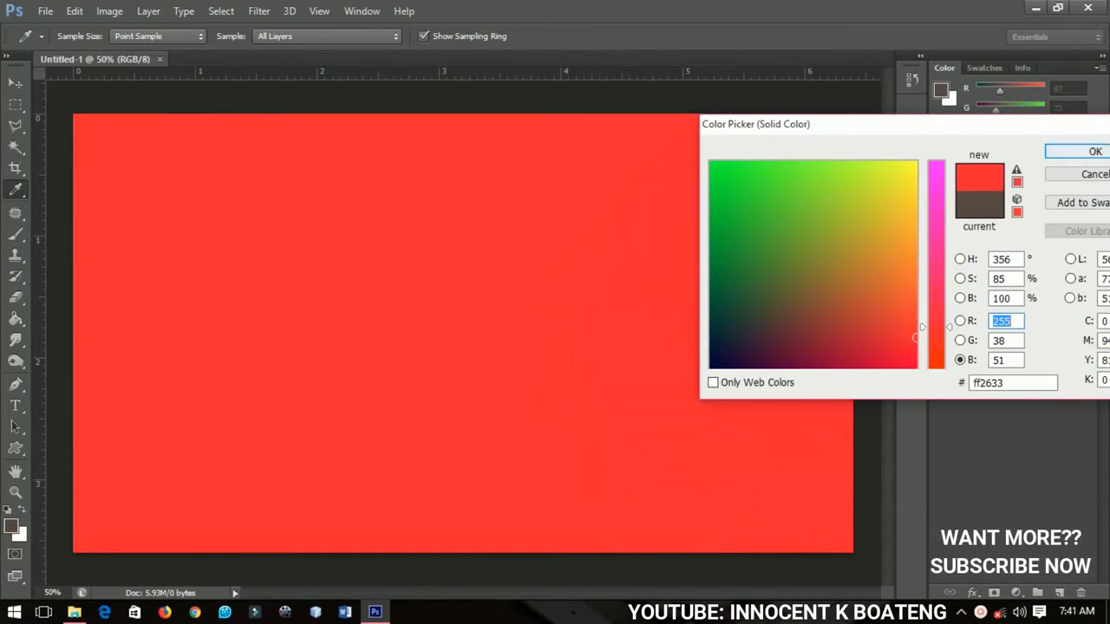
{"action": "left_click", "coordinate": [1095, 151]}
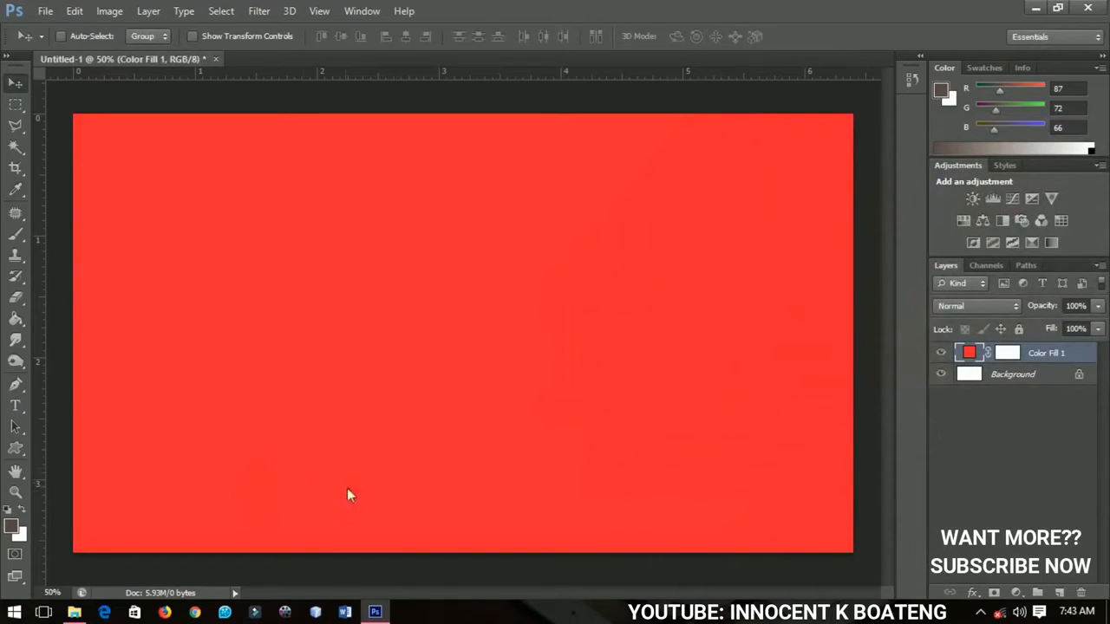
Add the white centre-aligned text "Happy Birthday" on two lines in The West Gate font at 30 pt.
{"action": "left_click", "coordinate": [14, 406]}
{"action": "left_click", "coordinate": [358, 312]}
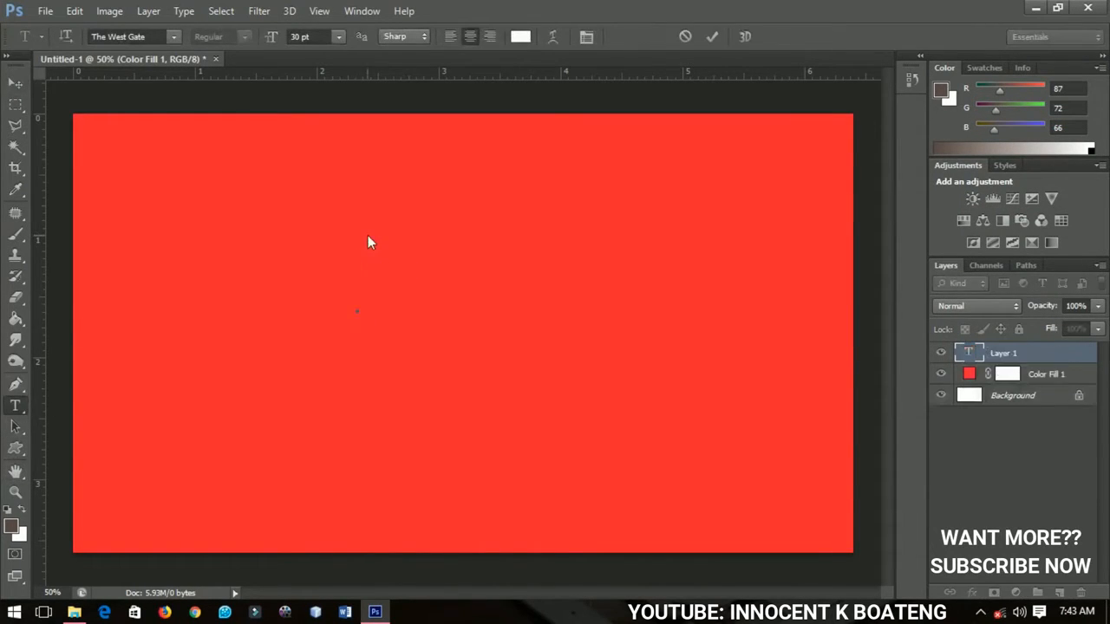
{"action": "type", "text": "Happy"}
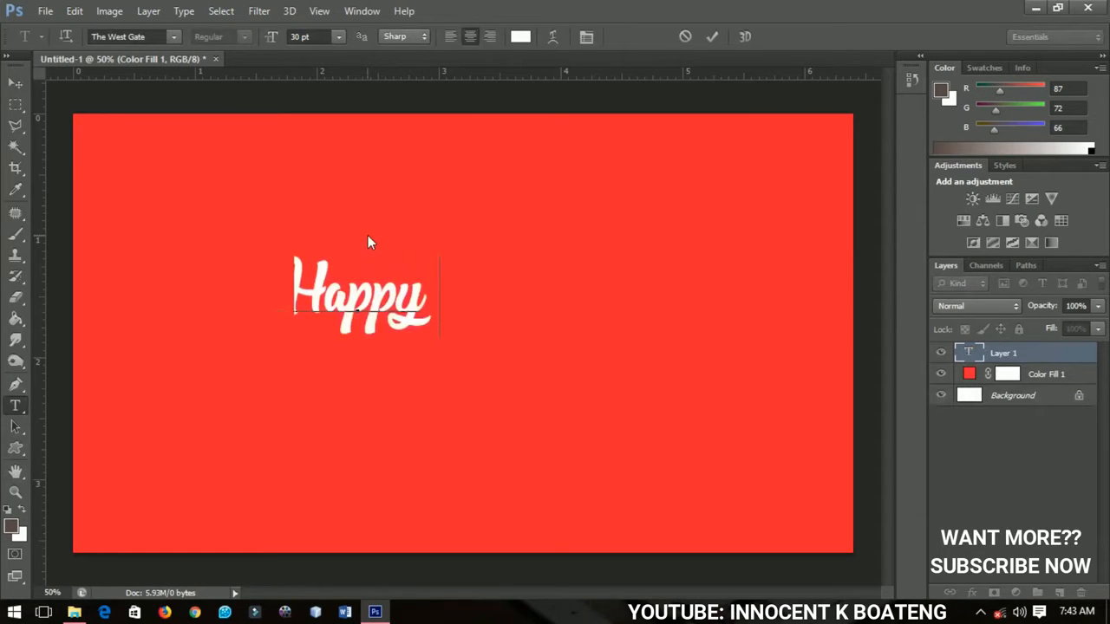
{"action": "key", "text": "Return"}
{"action": "type", "text": "Birthday"}
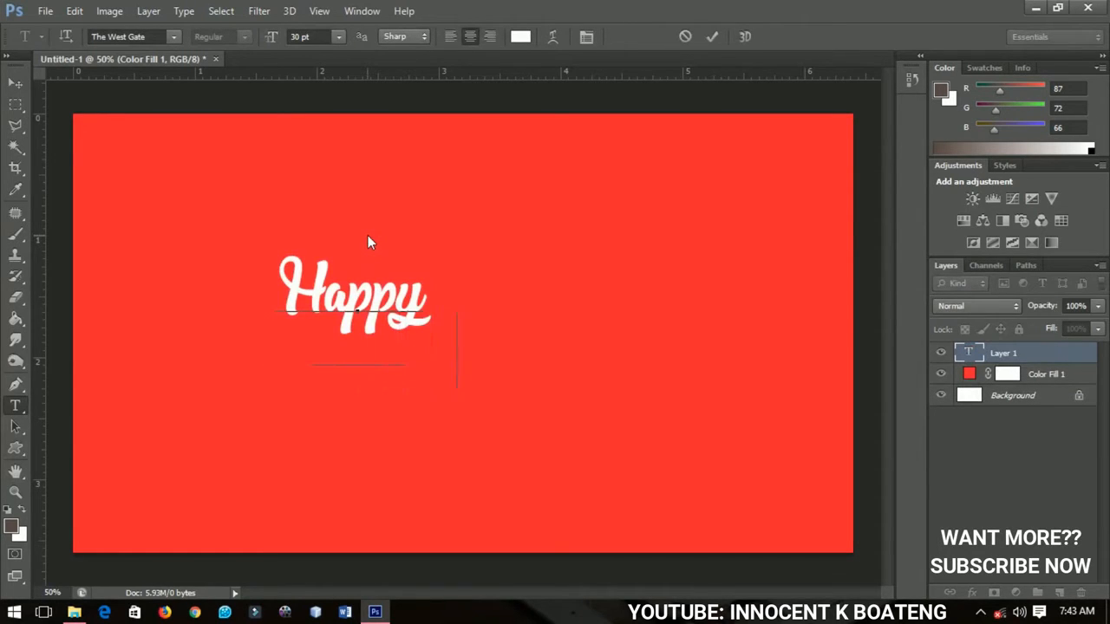
{"action": "left_click", "coordinate": [16, 82]}
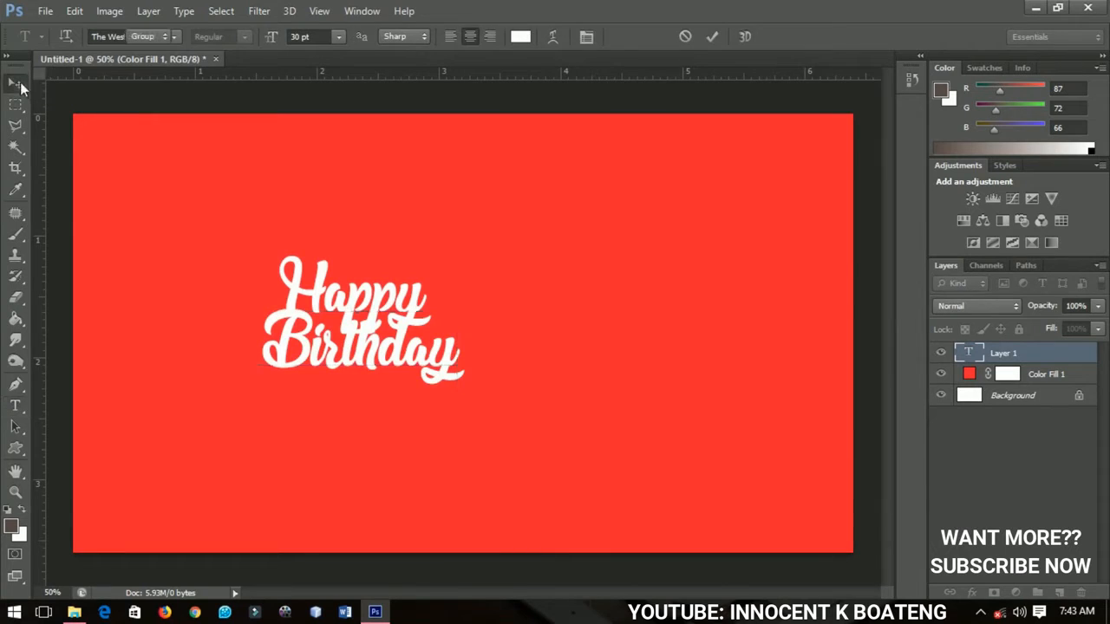
{"action": "key", "text": "t"}
{"action": "left_click", "coordinate": [382, 345]}
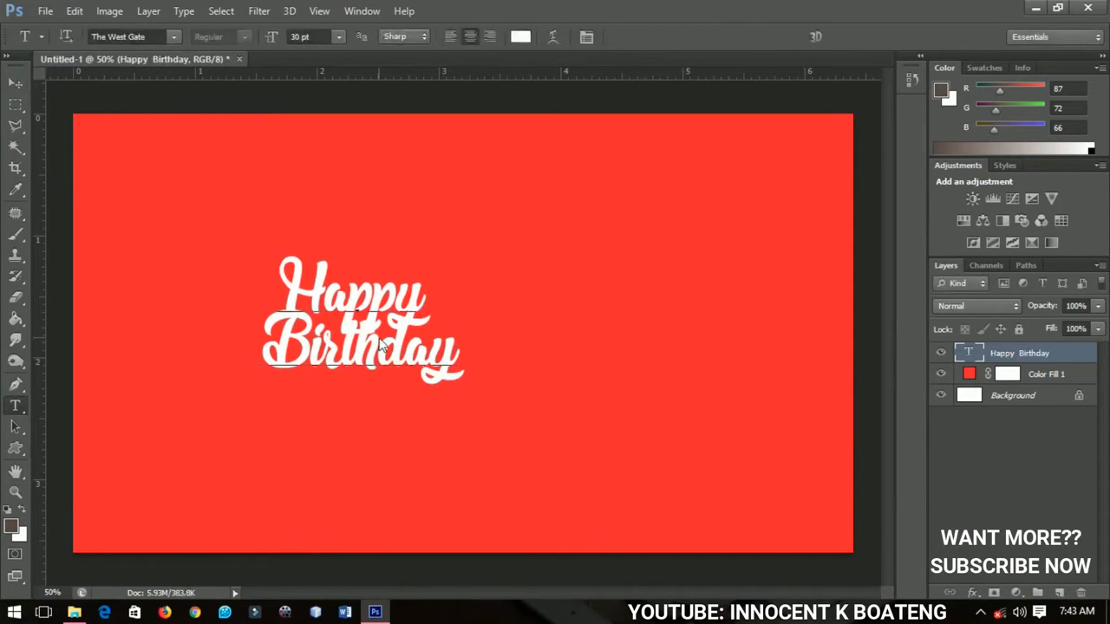
{"action": "left_click", "coordinate": [16, 83]}
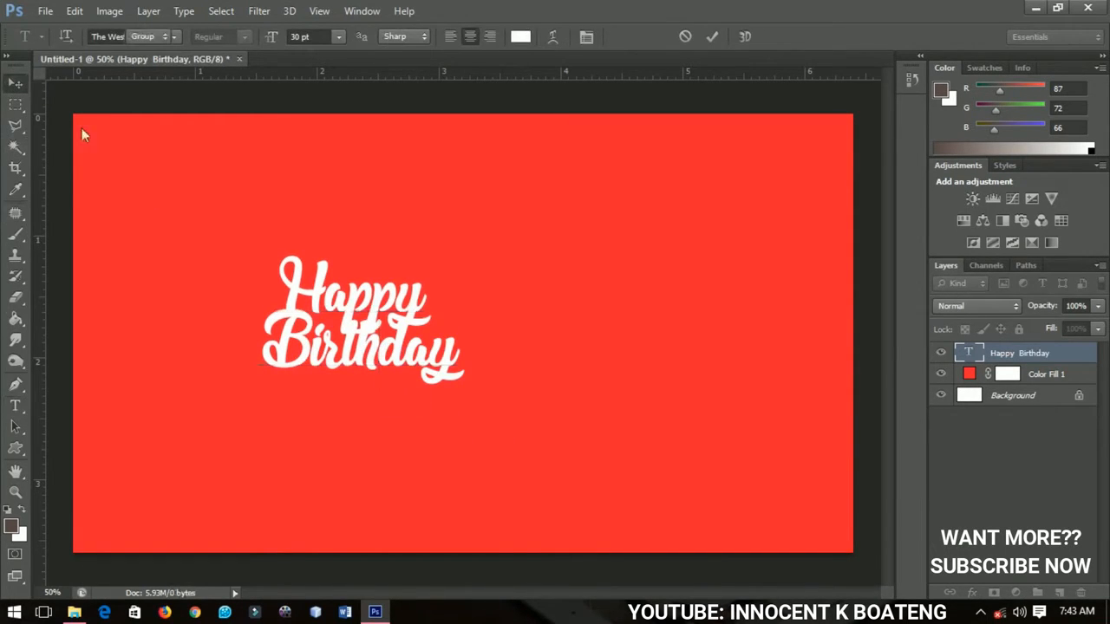
Centre the text vertically and horizontally on the whole canvas, and clear the selection.
{"action": "key", "text": "ctrl+a"}
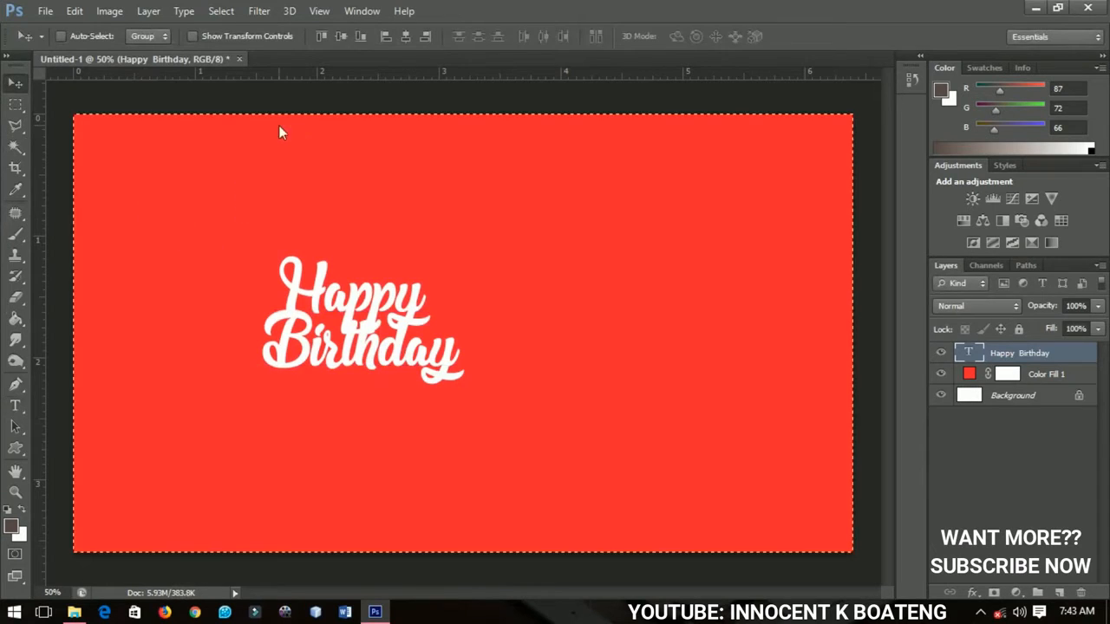
{"action": "left_click", "coordinate": [341, 36]}
{"action": "left_click", "coordinate": [405, 35]}
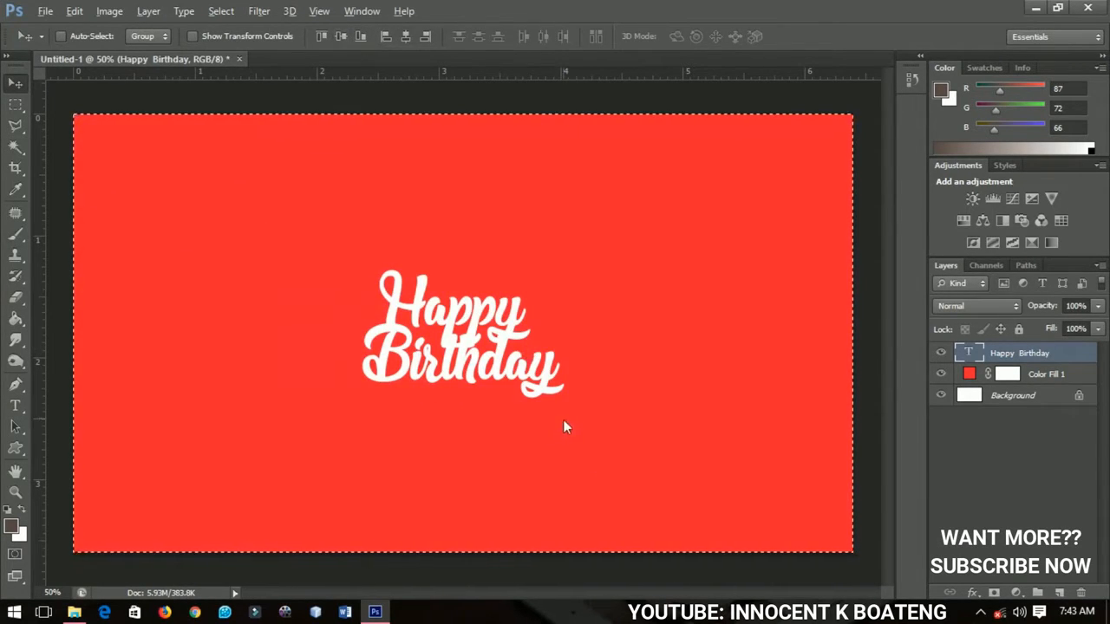
{"action": "key", "text": "ctrl+d"}
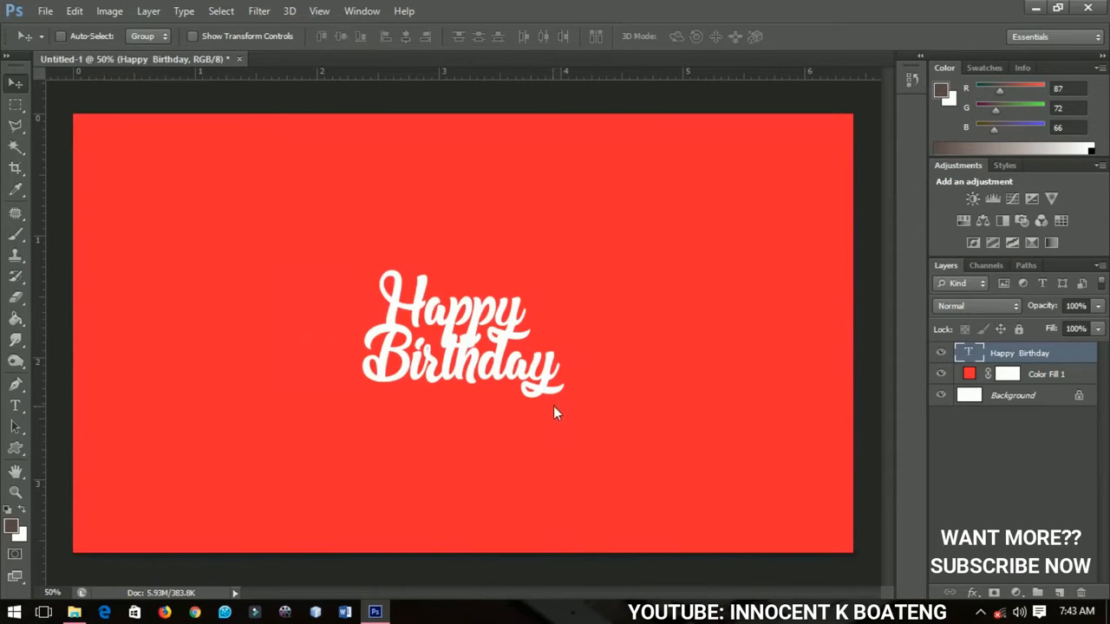
Scale the Happy Birthday text up to about 220% around its centre with Free Transform.
{"action": "key", "text": "ctrl+t"}
{"action": "left_click_drag", "start_coordinate": [564, 403], "coordinate": [685, 487]}
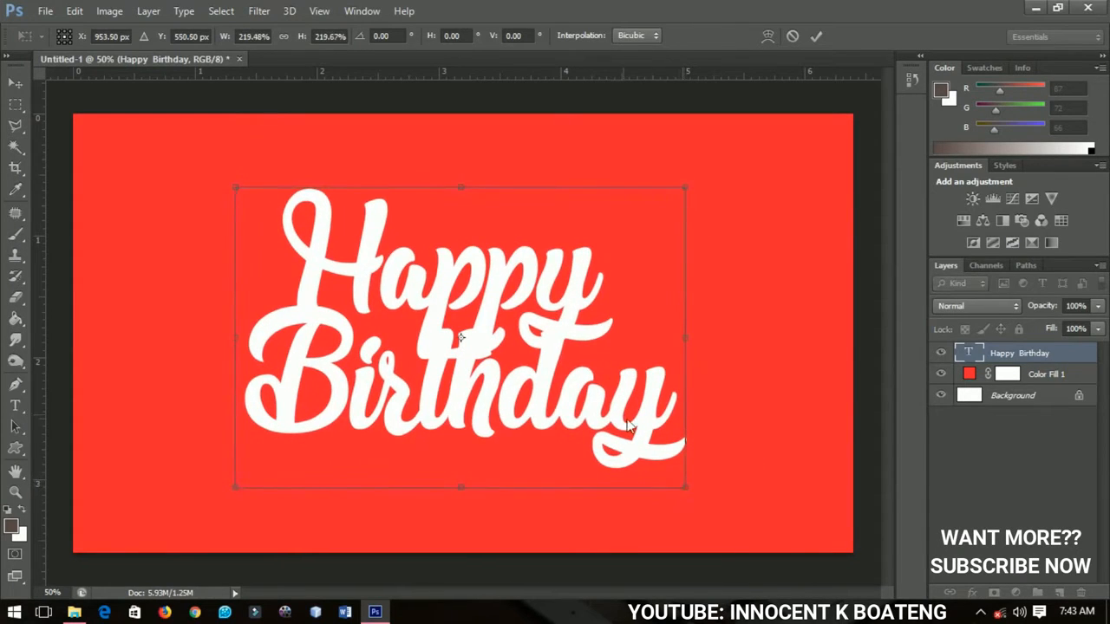
{"action": "key", "text": "Return"}
Create a new 3D extrusion from the Happy Birthday text layer and switch to the 3D workspace.
{"action": "right_click", "coordinate": [1012, 359]}
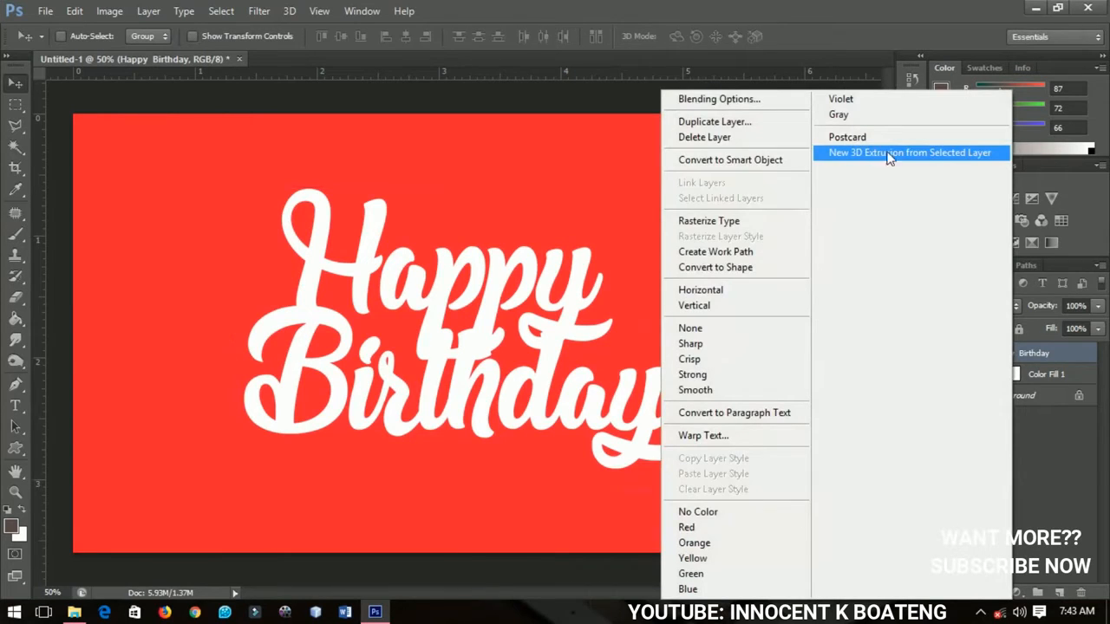
{"action": "left_click", "coordinate": [939, 154]}
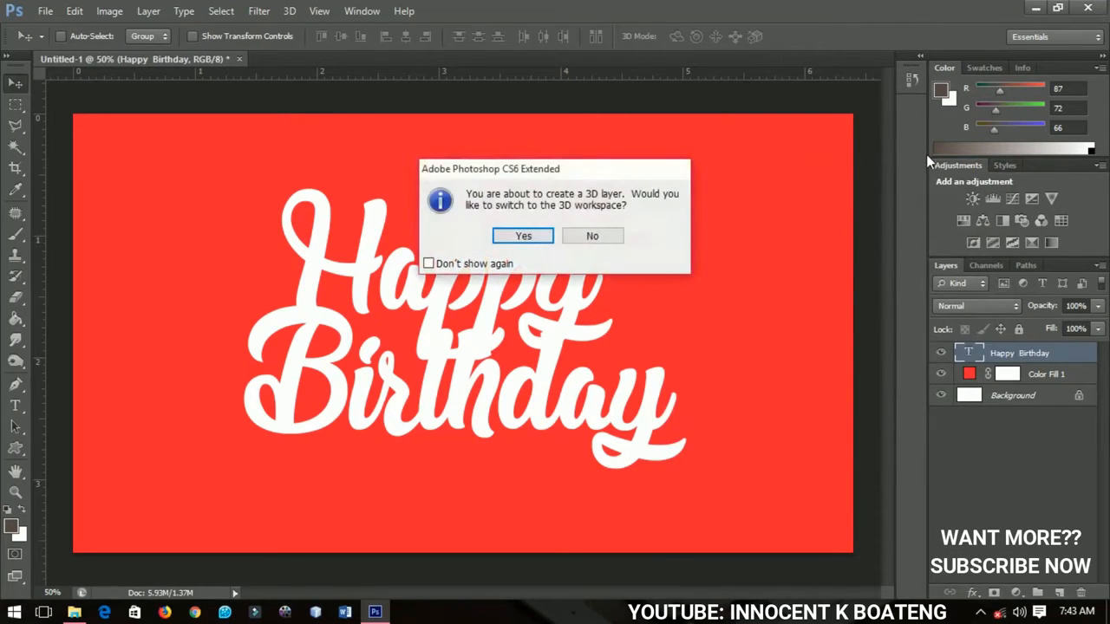
{"action": "left_click", "coordinate": [514, 238]}
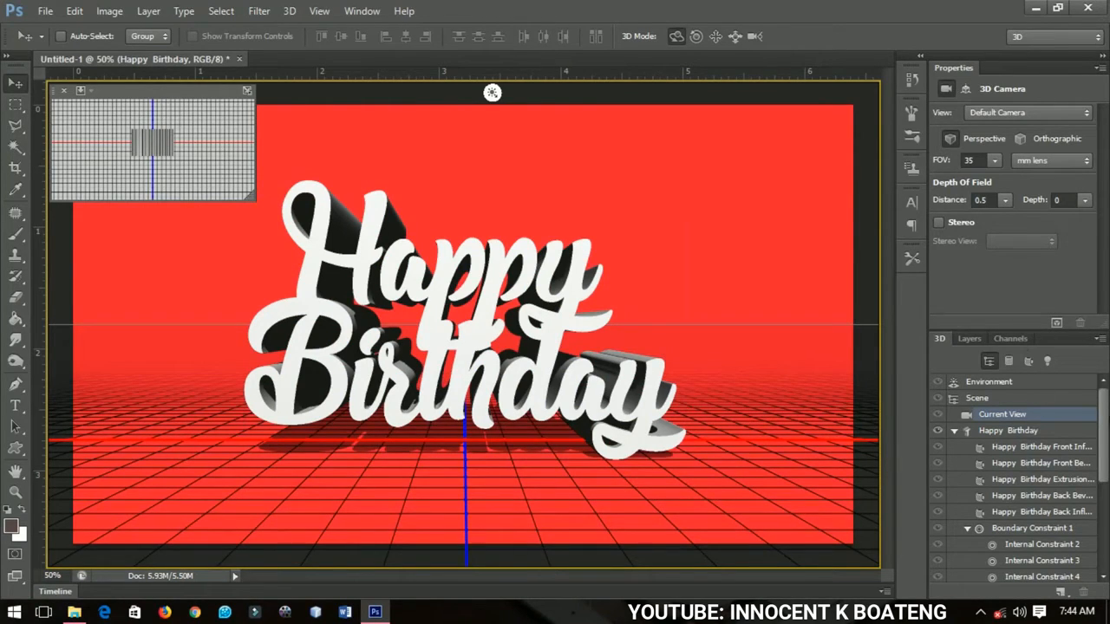
Set the diffuse colour of the text's Front Inflation material to the pale tint fdf3ff.
{"action": "left_click", "coordinate": [989, 381]}
{"action": "left_click", "coordinate": [1013, 446]}
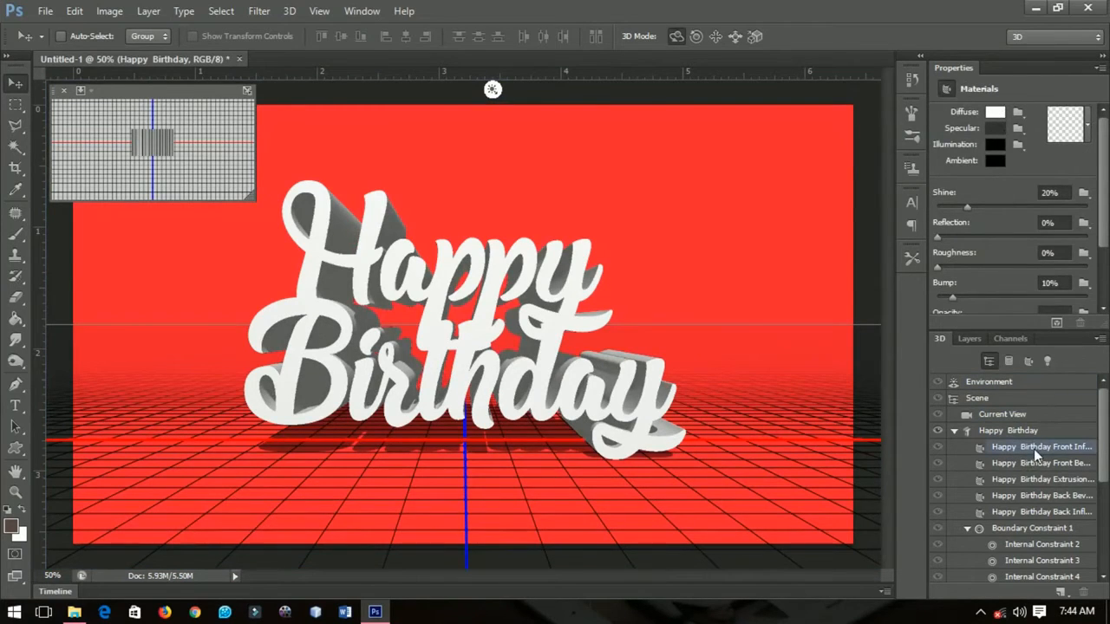
{"action": "left_click", "coordinate": [995, 111]}
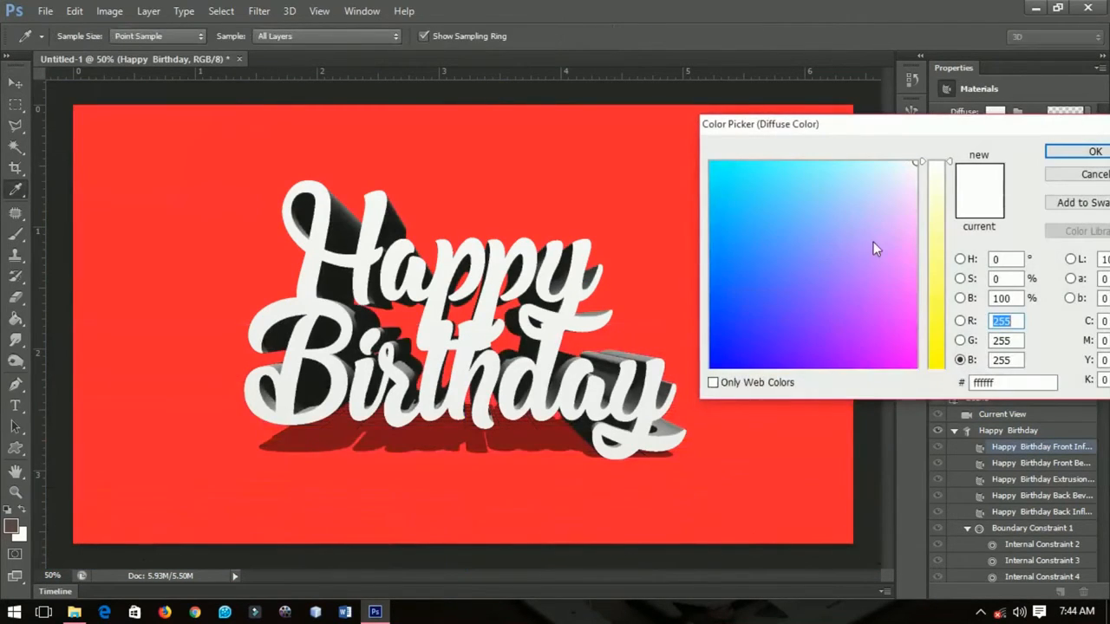
{"action": "left_click", "coordinate": [918, 175]}
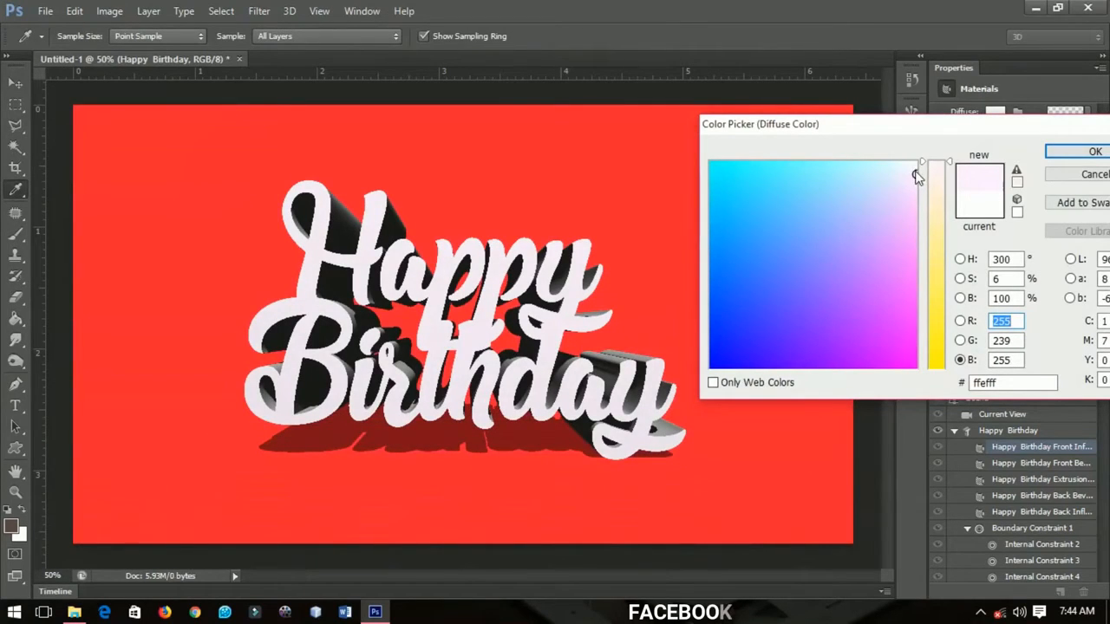
{"action": "left_click", "coordinate": [913, 171]}
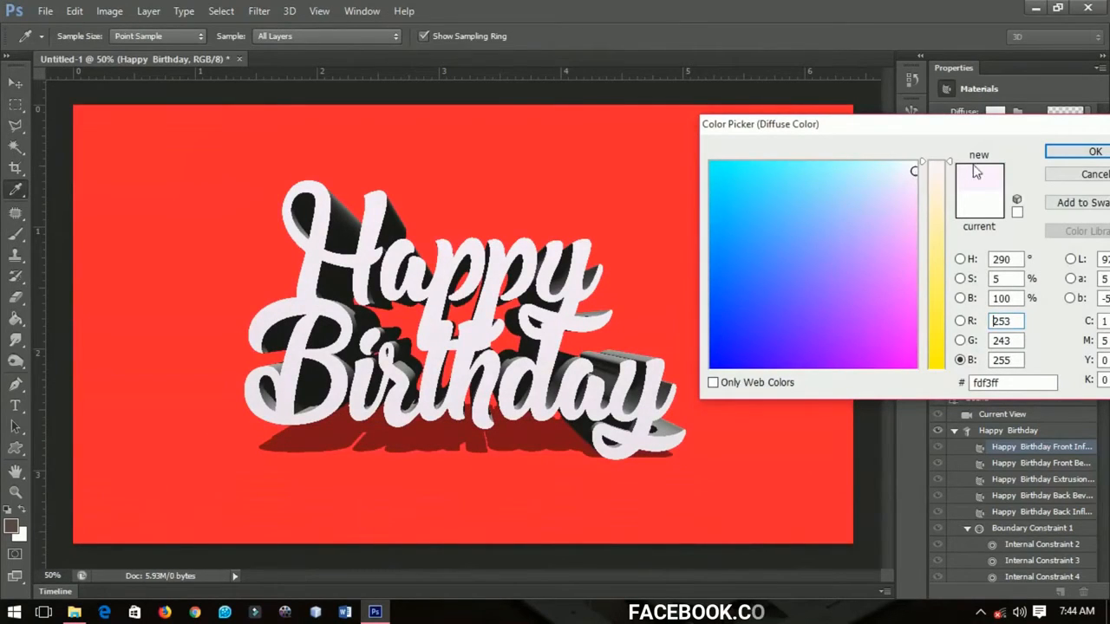
{"action": "left_click", "coordinate": [1055, 153]}
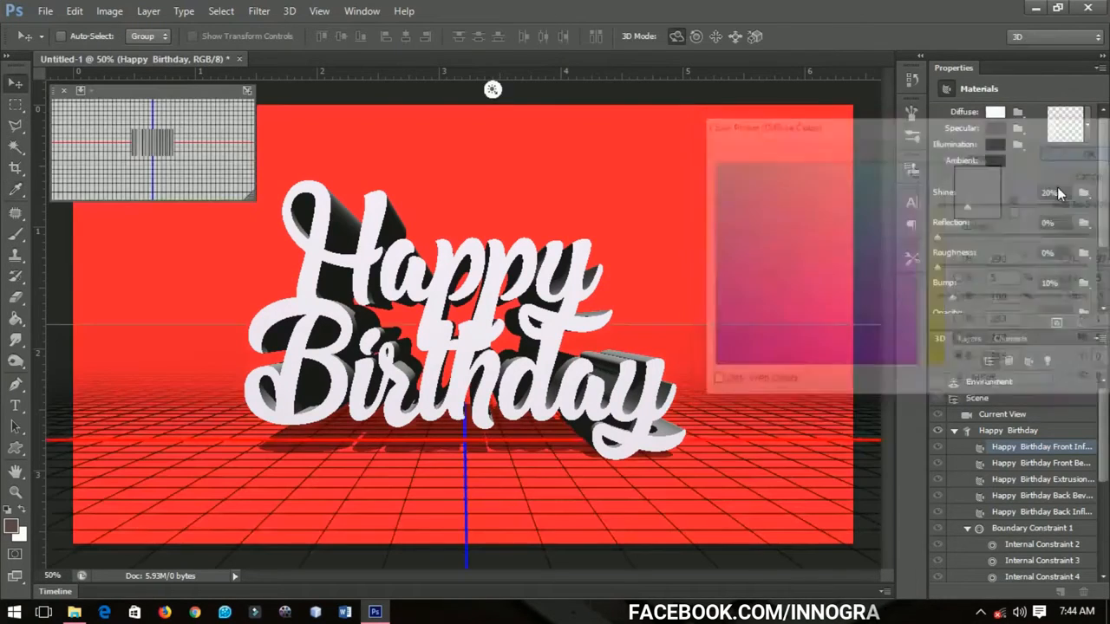
Set the diffuse colour of the text's Front Bevel material to ff2633, sampled from the red background.
{"action": "left_click", "coordinate": [1028, 464]}
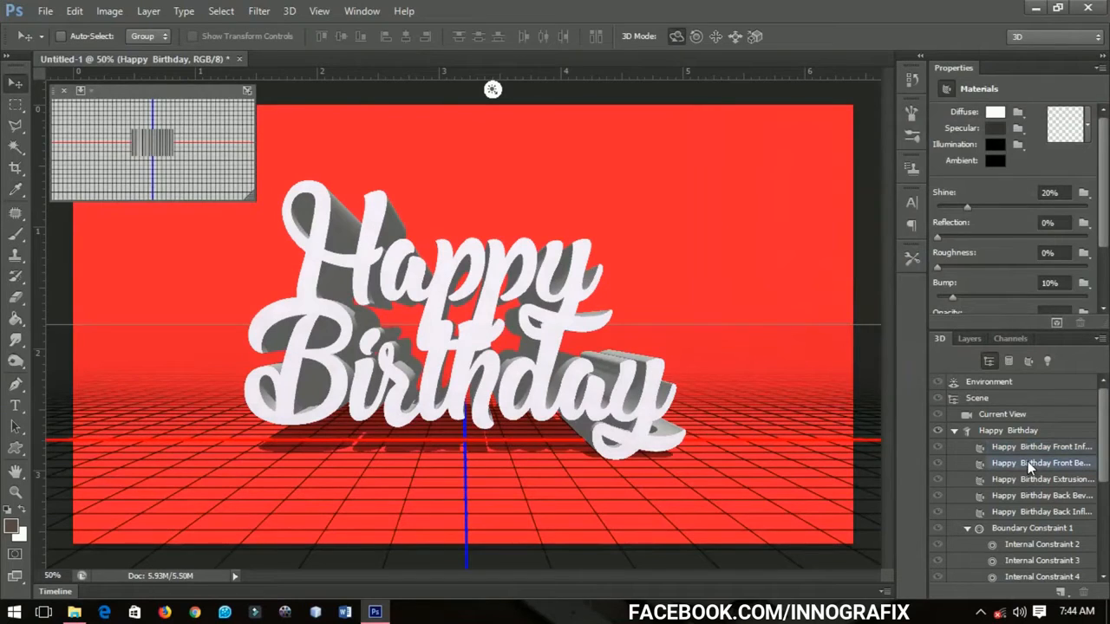
{"action": "left_click", "coordinate": [994, 112]}
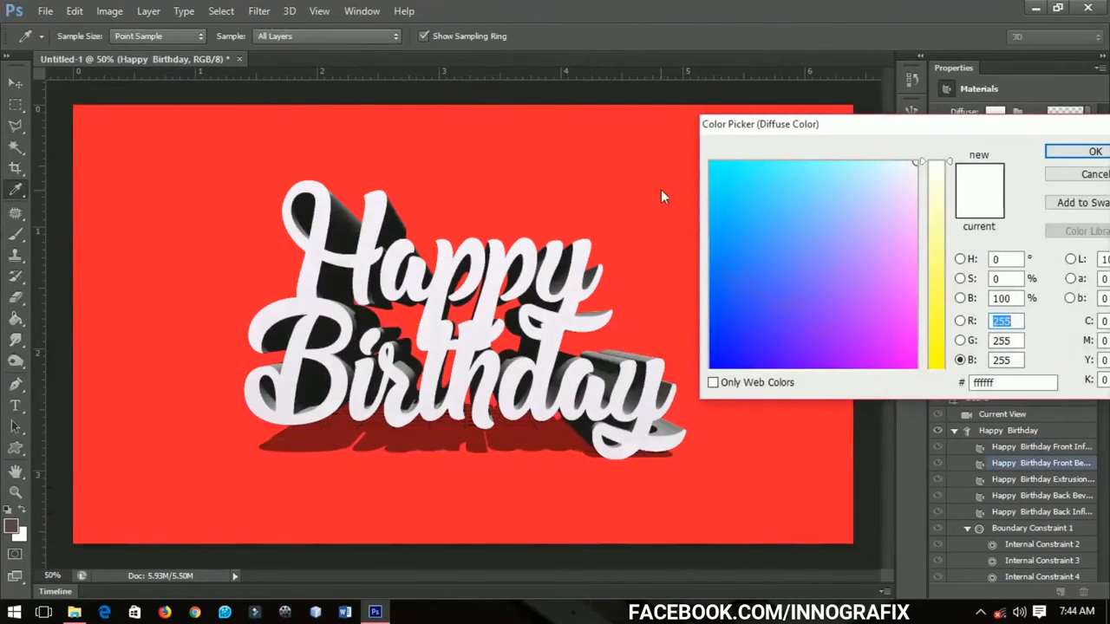
{"action": "left_click", "coordinate": [661, 188]}
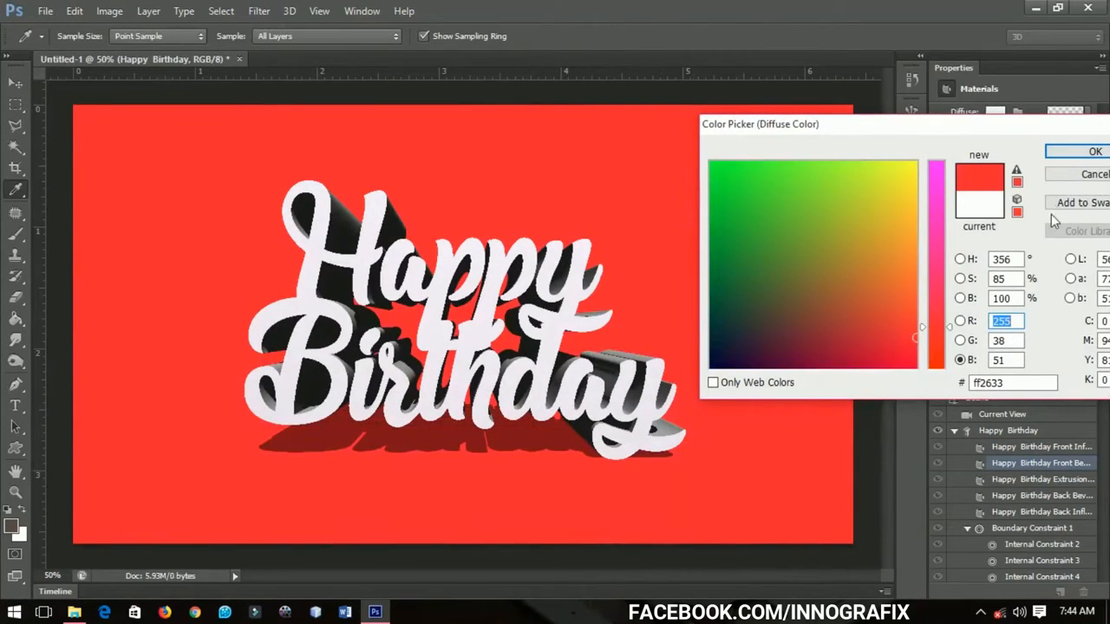
{"action": "left_click", "coordinate": [1075, 154]}
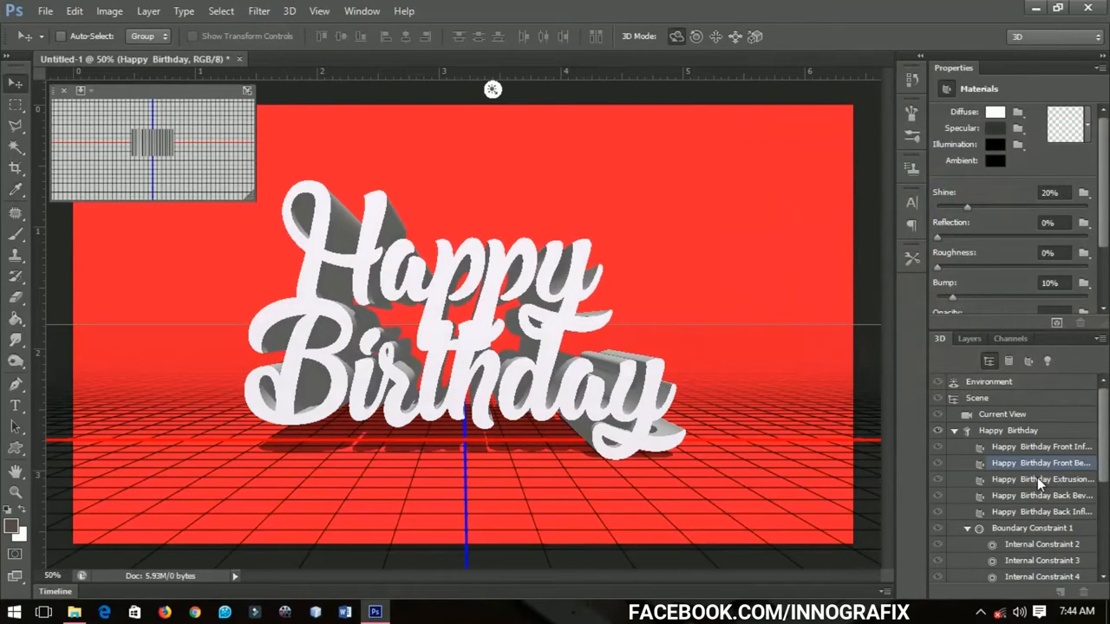
Set the diffuse colour of the text's Extrusion material to ff2633, sampled from the red background.
{"action": "left_click", "coordinate": [1038, 477]}
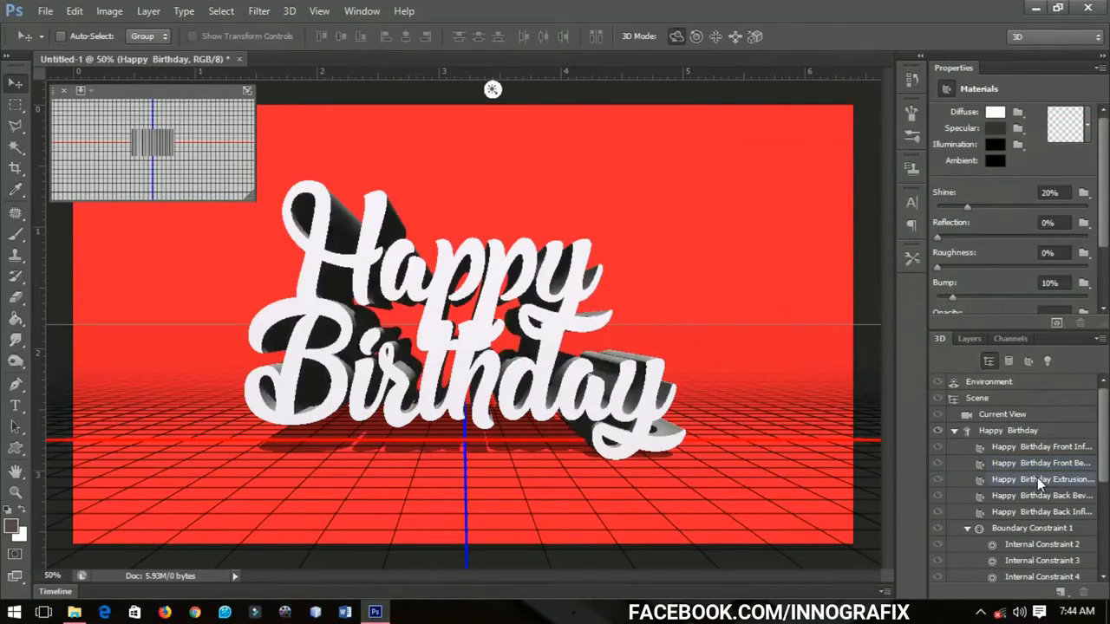
{"action": "left_click", "coordinate": [997, 114]}
{"action": "left_click", "coordinate": [613, 205]}
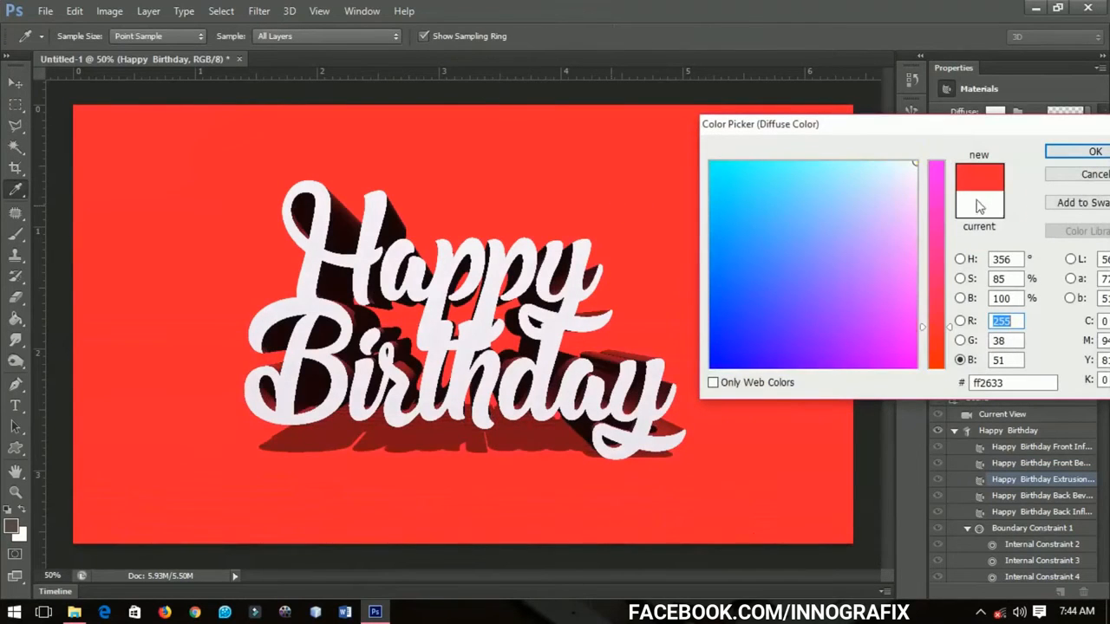
{"action": "left_click", "coordinate": [1070, 157]}
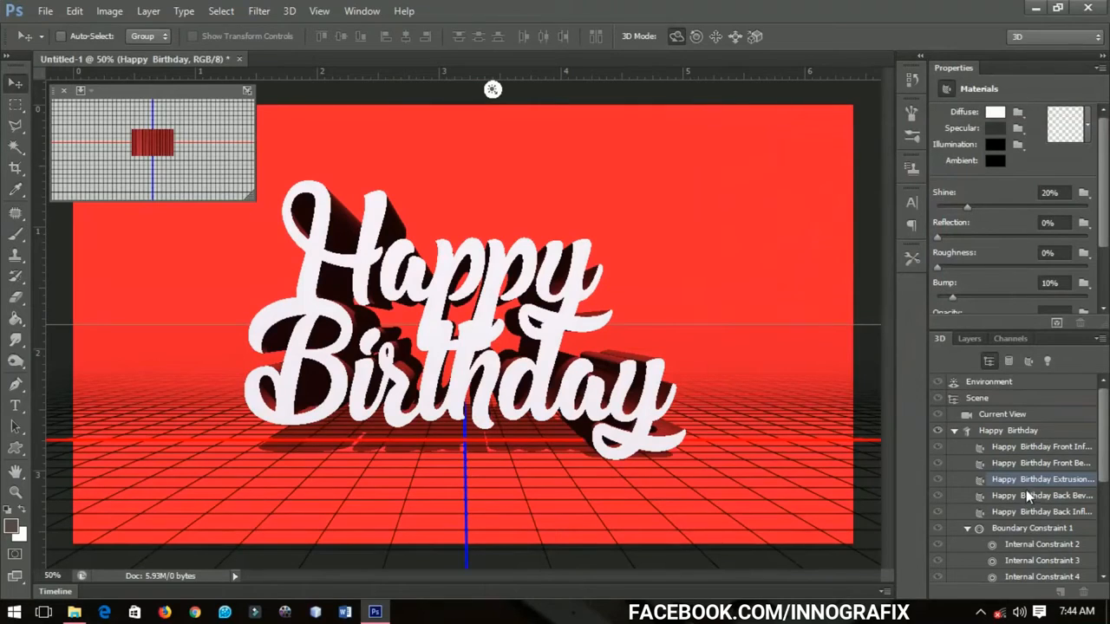
Set the diffuse colour of the text's Back Bevel material to ff2633, sampled from the red background.
{"action": "left_click", "coordinate": [1025, 496], "text": "shift"}
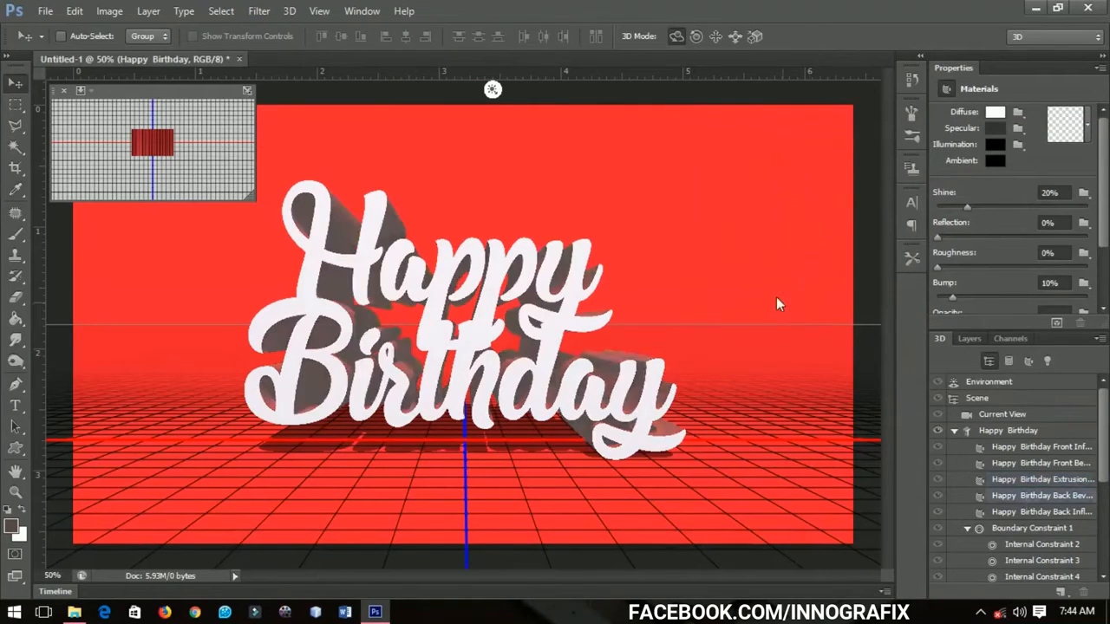
{"action": "left_click", "coordinate": [995, 112]}
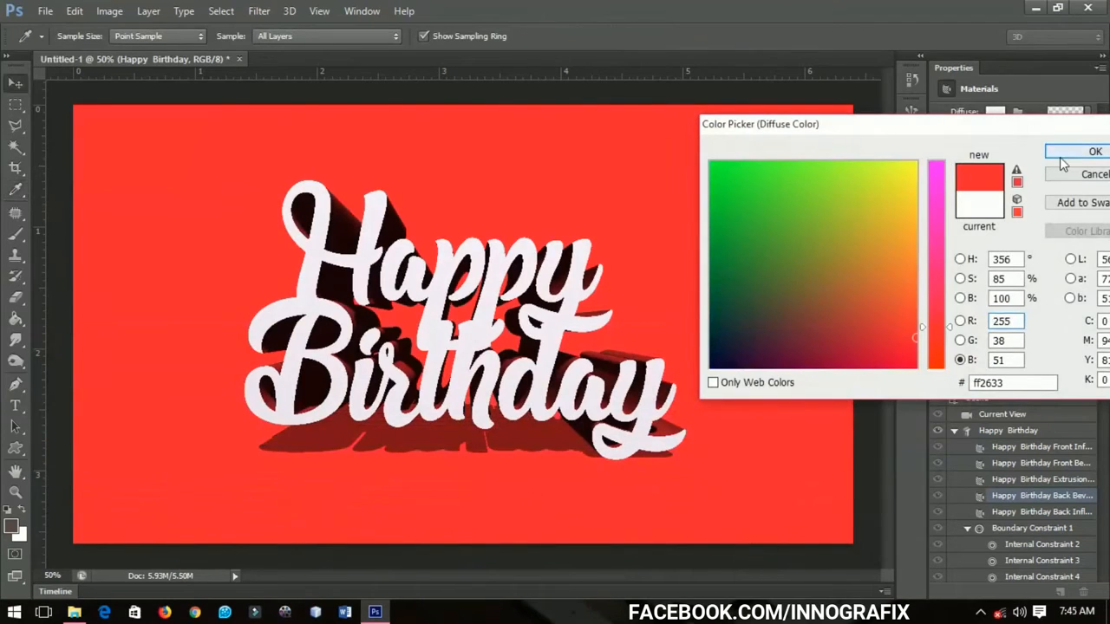
{"action": "key", "text": "Escape"}
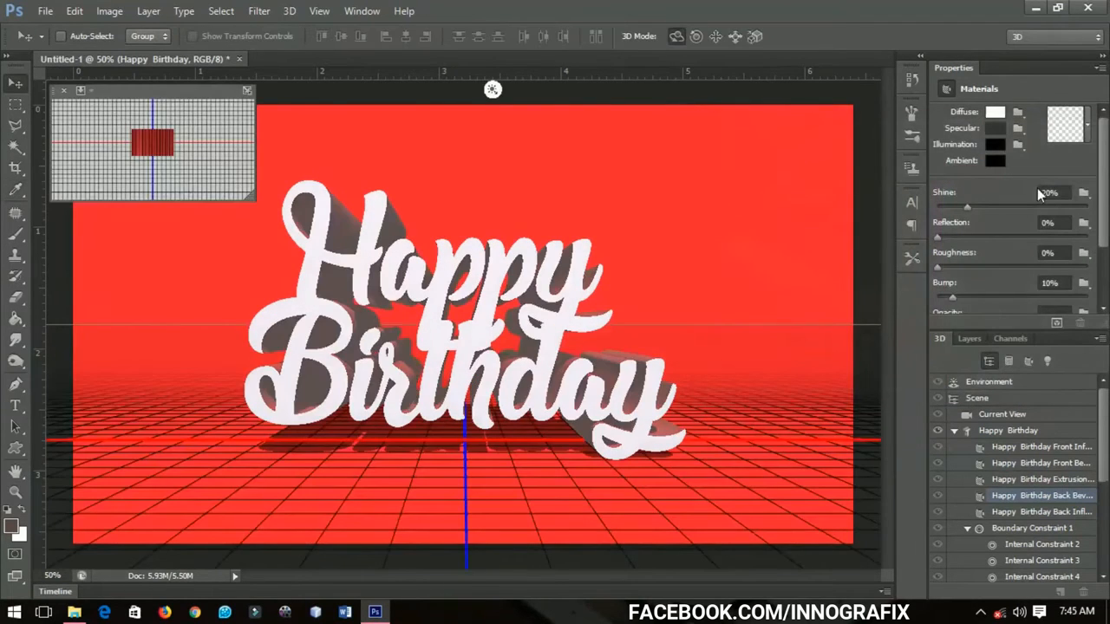
Set the diffuse colour of the text's Back Inflation material to ff2633, sampled from the red background.
{"action": "left_click", "coordinate": [1033, 510], "text": "shift"}
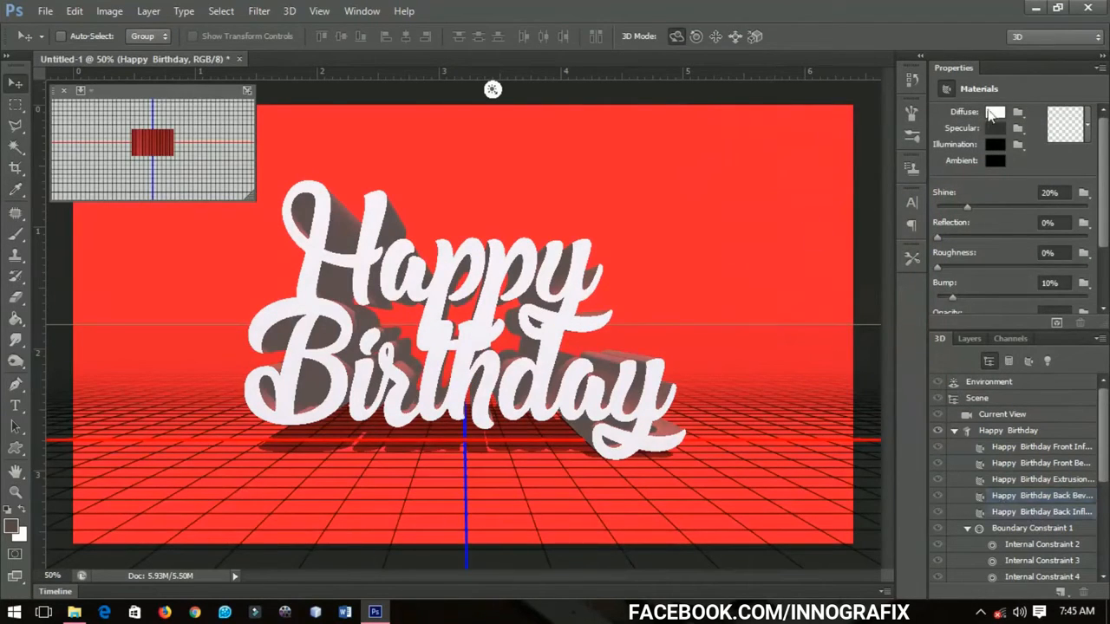
{"action": "left_click", "coordinate": [993, 114]}
{"action": "left_click", "coordinate": [649, 188]}
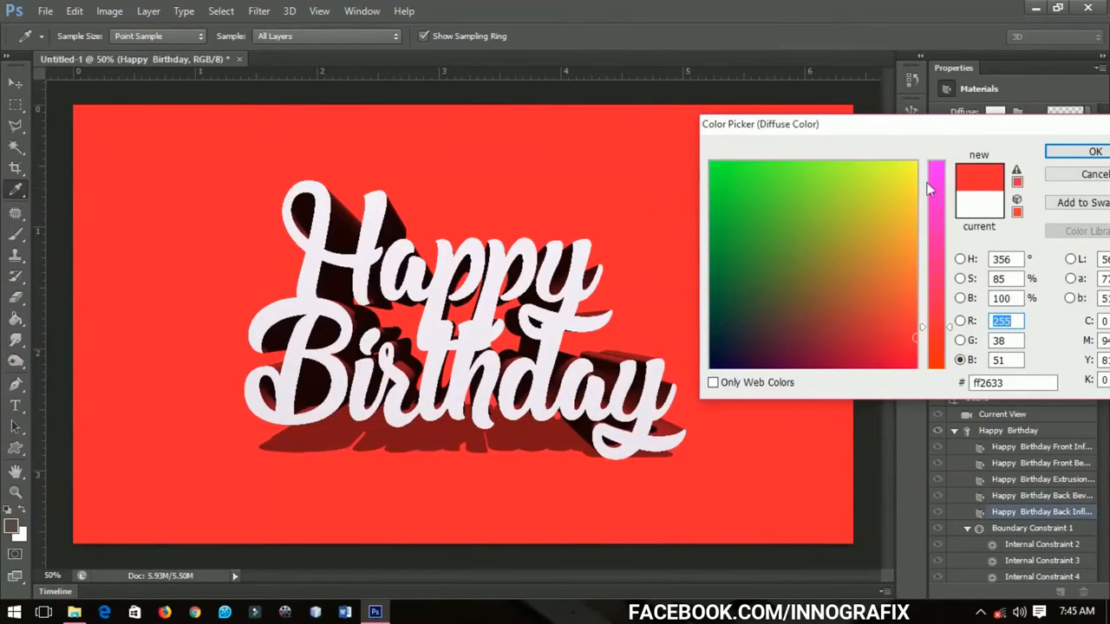
{"action": "left_click", "coordinate": [1066, 154]}
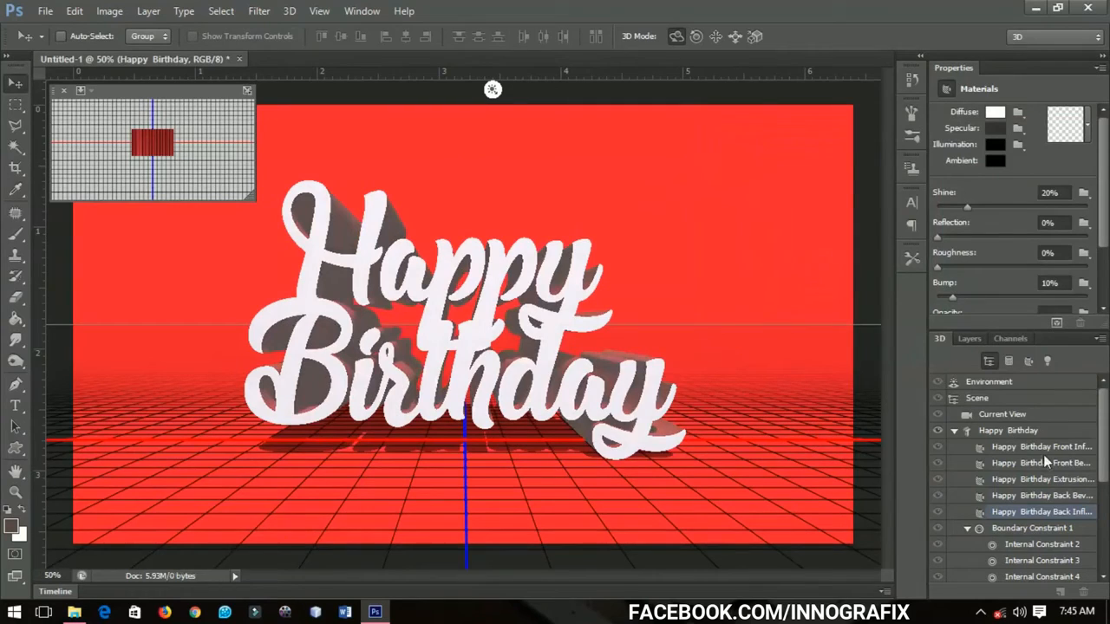
Orbit the 3D camera to show the text at a slight angle, with the blue ground axis running diagonally toward the lower right.
{"action": "left_click", "coordinate": [654, 226]}
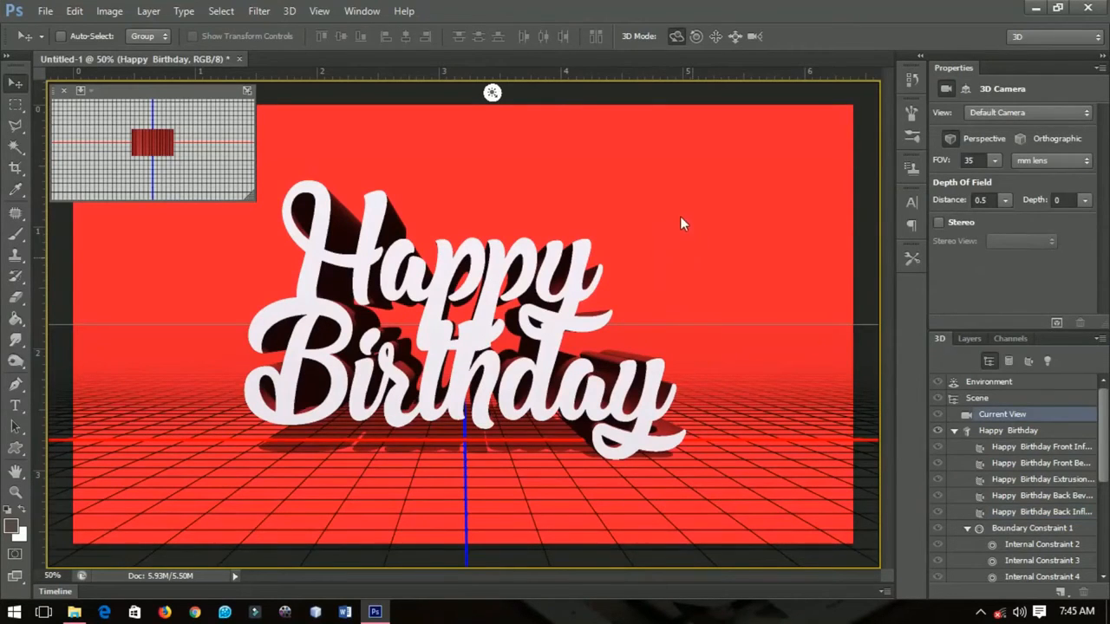
{"action": "left_click_drag", "start_coordinate": [680, 216], "coordinate": [716, 262]}
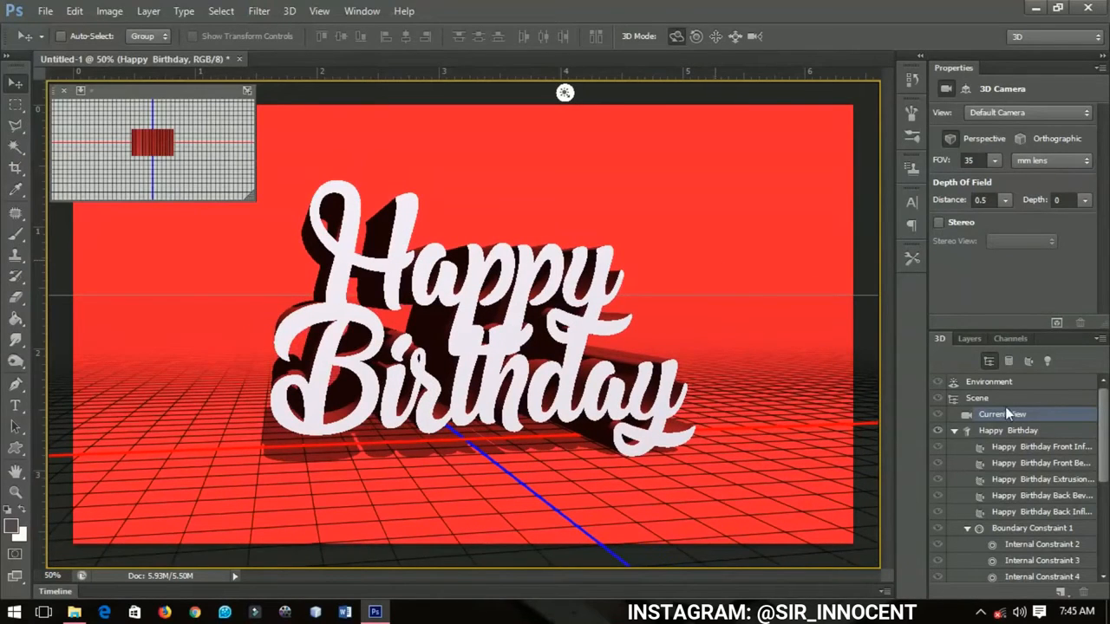
Render the 3D Happy Birthday layer, then end the rendering.
{"action": "left_click", "coordinate": [968, 338]}
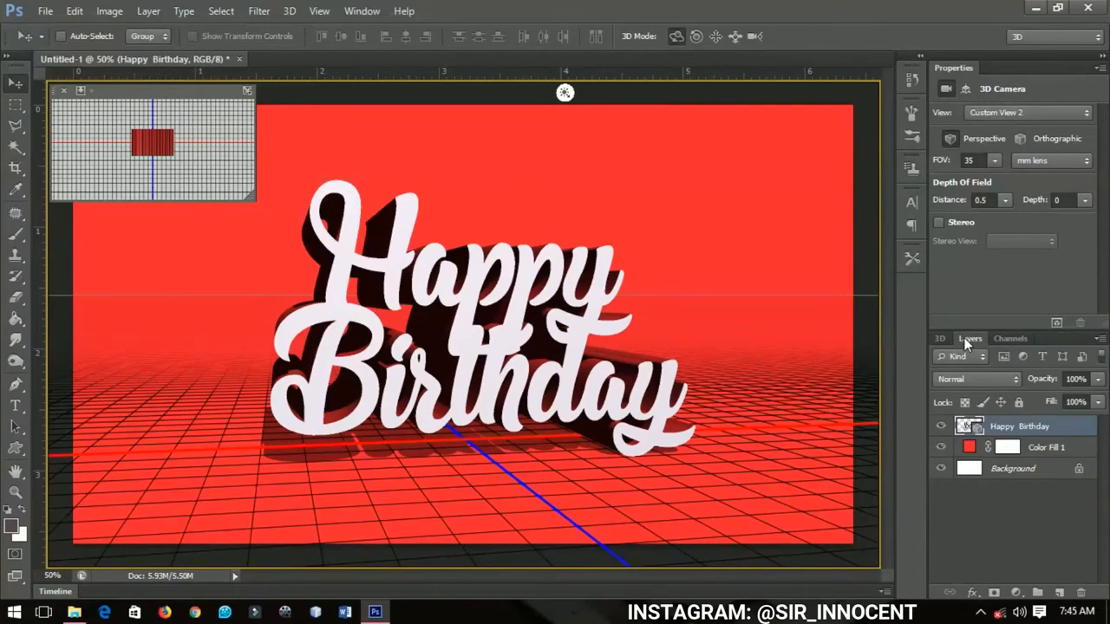
{"action": "right_click", "coordinate": [1019, 433]}
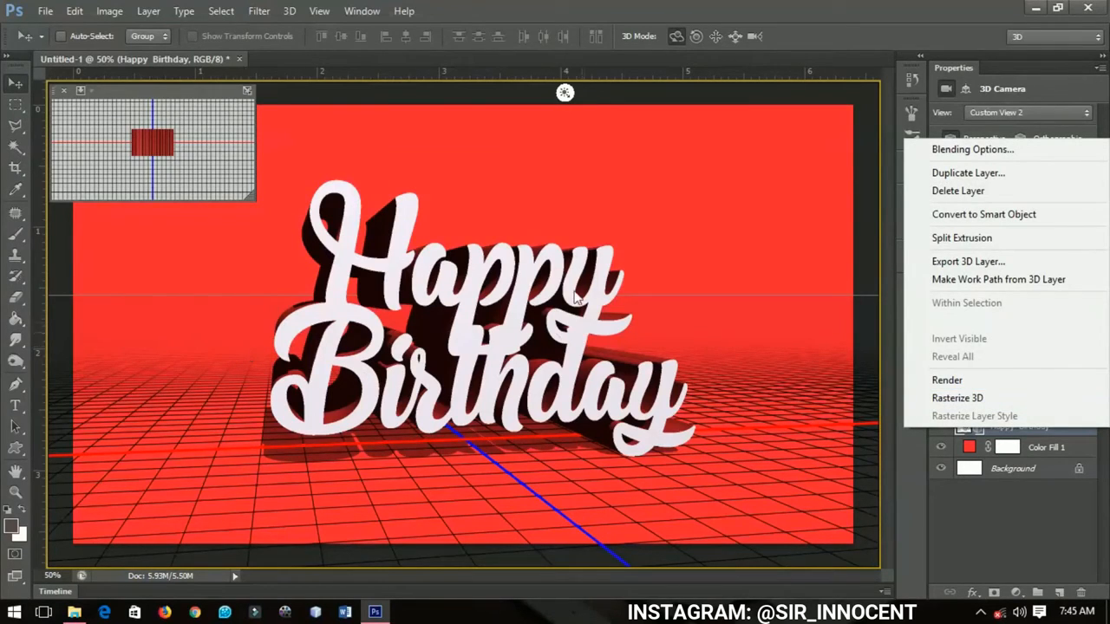
{"action": "left_click", "coordinate": [969, 387]}
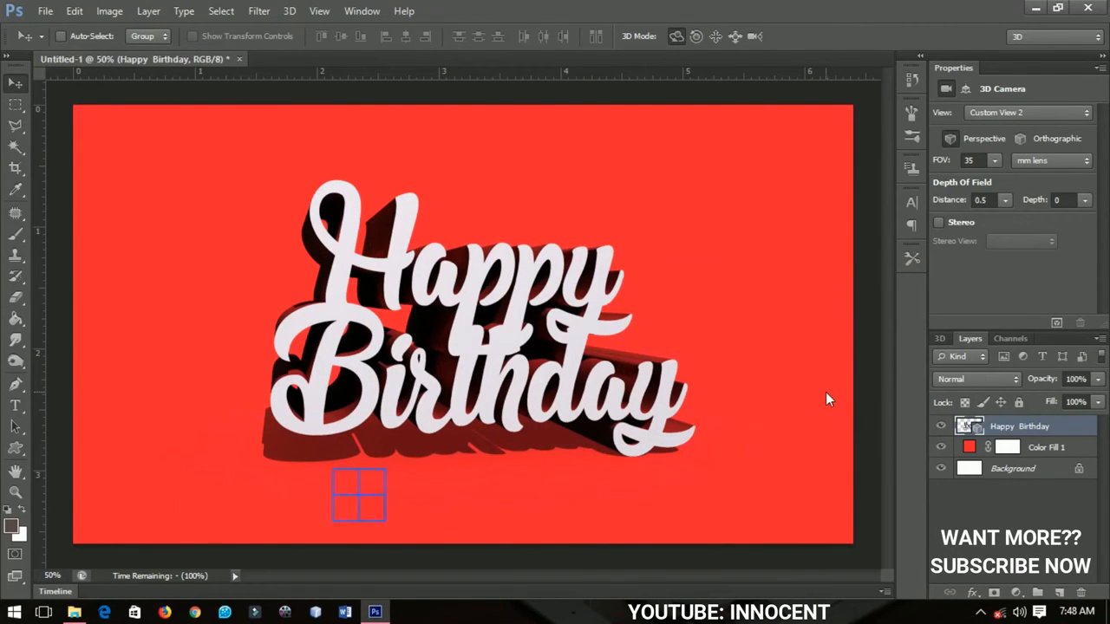
{"action": "left_click", "coordinate": [825, 398]}
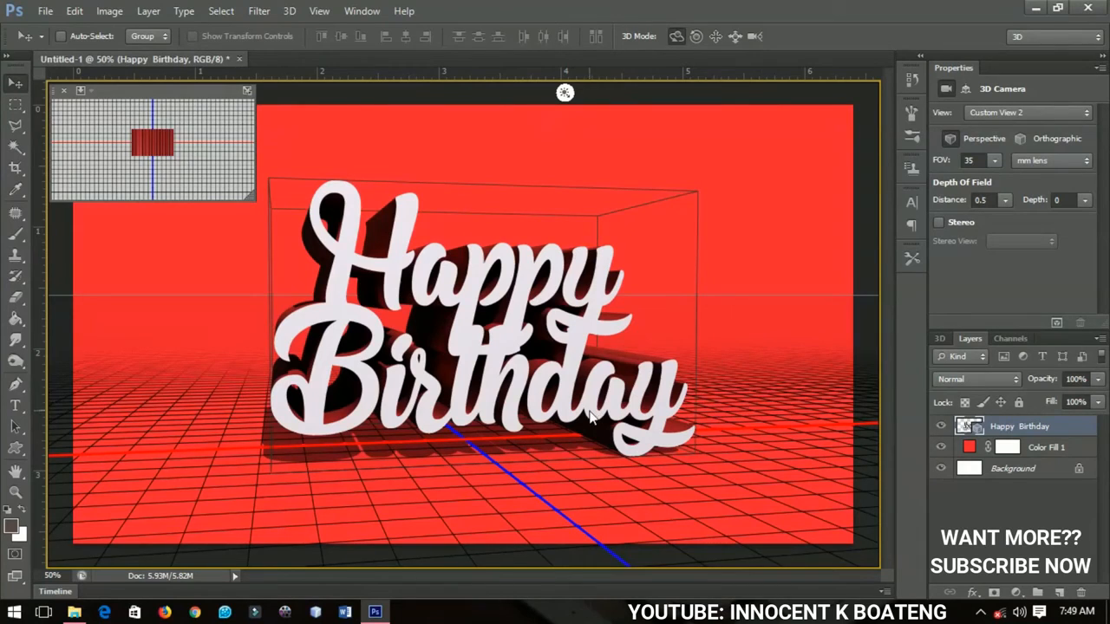
Rasterize the 3D Happy Birthday layer and toggle its visibility off and on to check it.
{"action": "right_click", "coordinate": [1041, 428]}
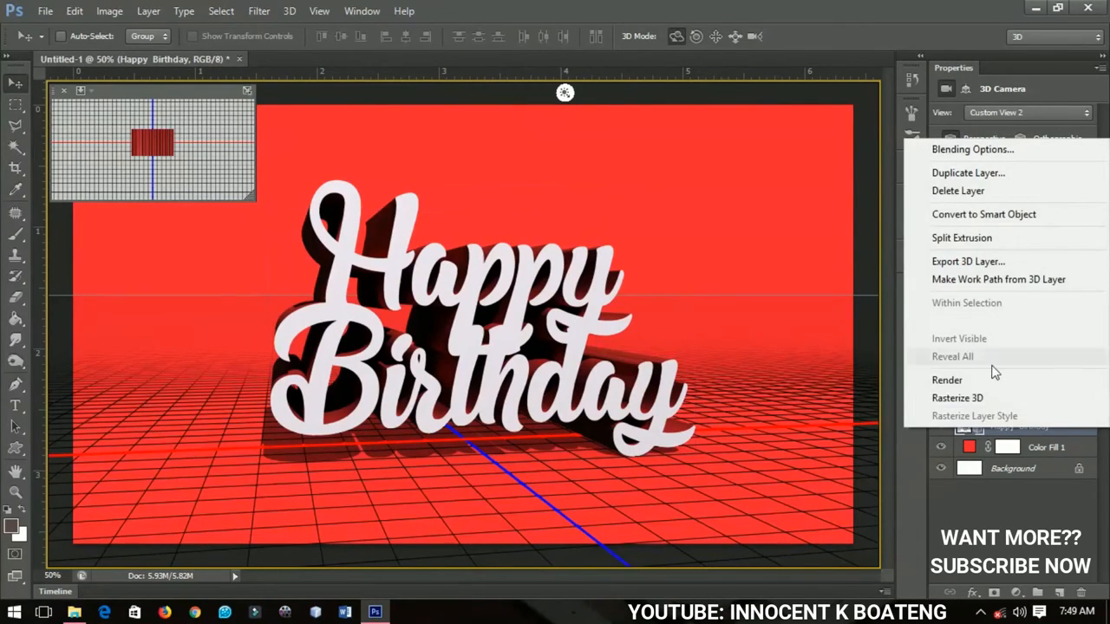
{"action": "left_click", "coordinate": [980, 398]}
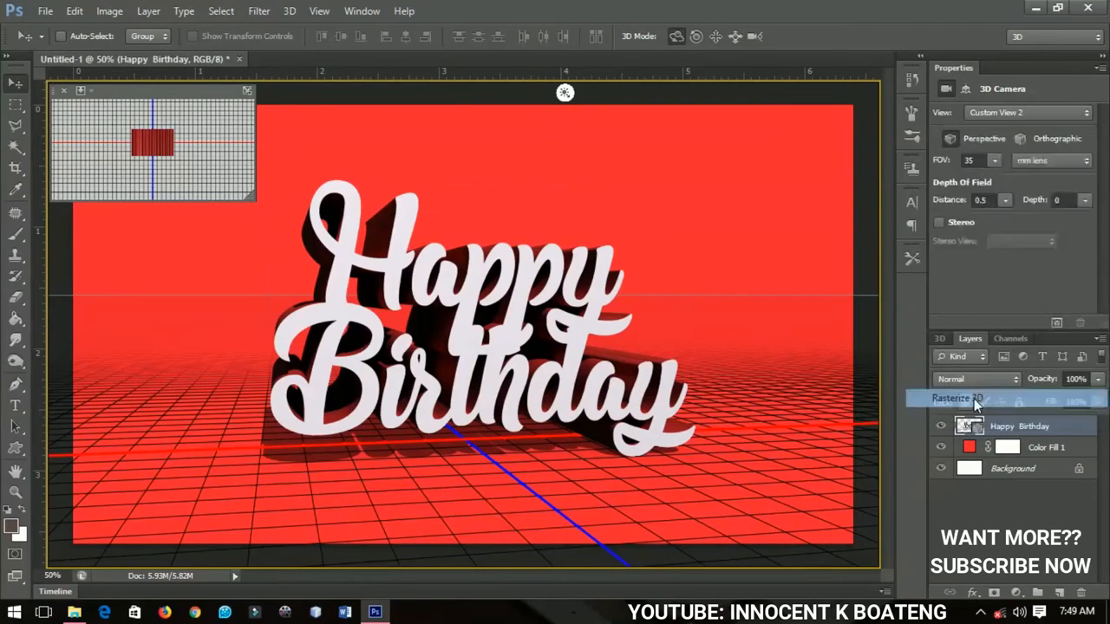
{"action": "left_click", "coordinate": [941, 426]}
{"action": "left_click", "coordinate": [941, 426]}
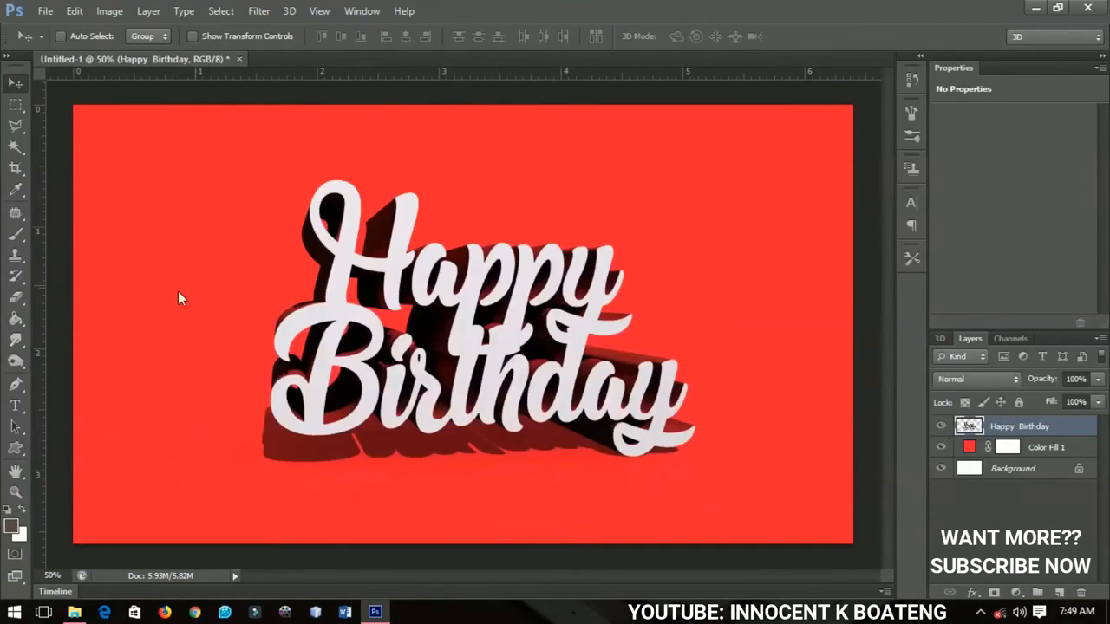